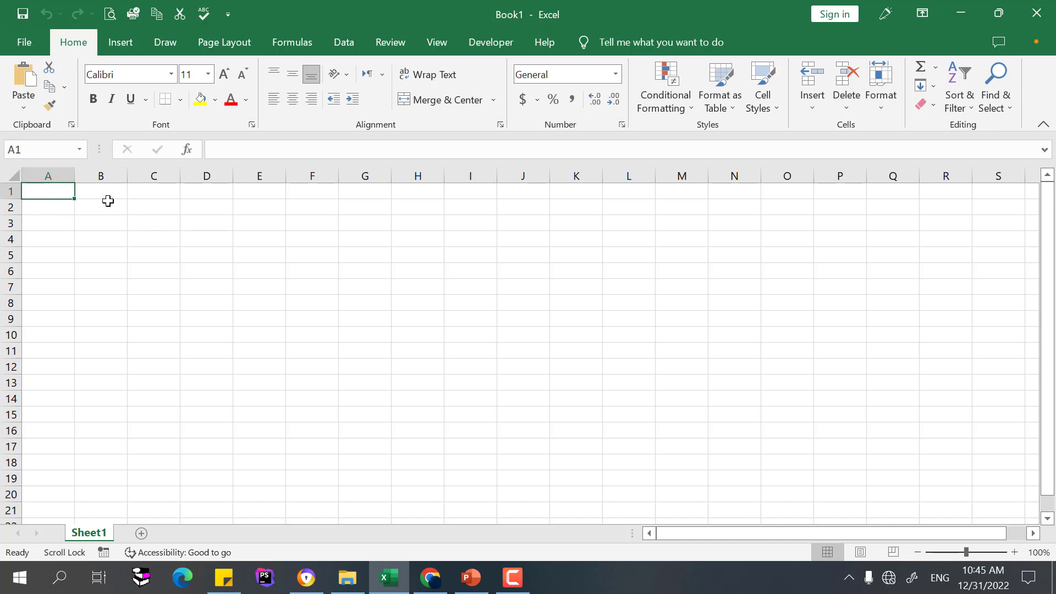
Explore the empty worksheet's grid by selecting single cells, rows 1 to 19 and columns A to L.
{"action": "left_click", "coordinate": [106, 206]}
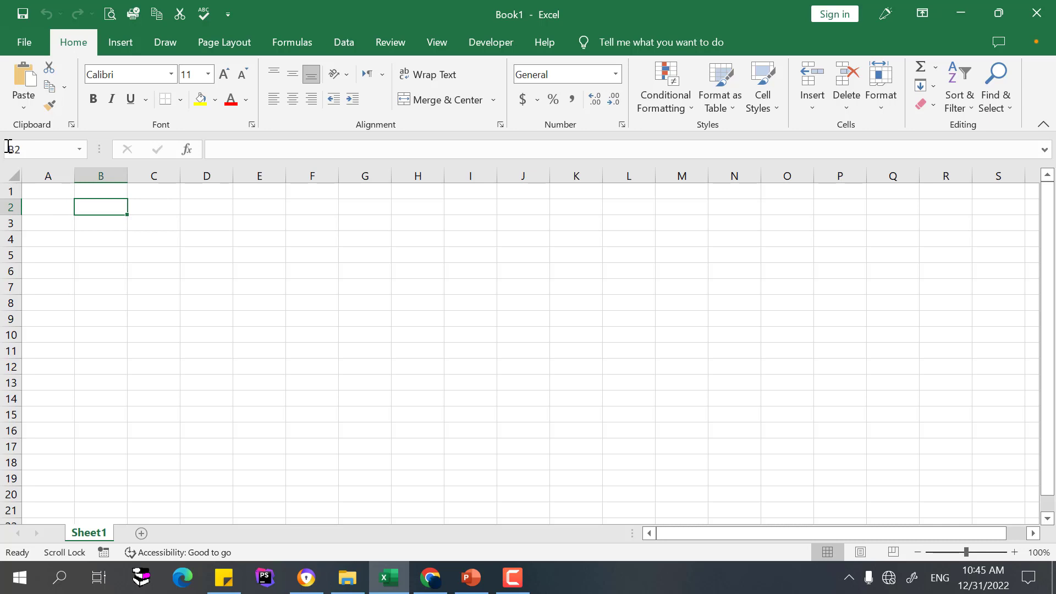
{"action": "left_click", "coordinate": [105, 194]}
{"action": "left_click", "coordinate": [172, 192]}
{"action": "left_click", "coordinate": [130, 308]}
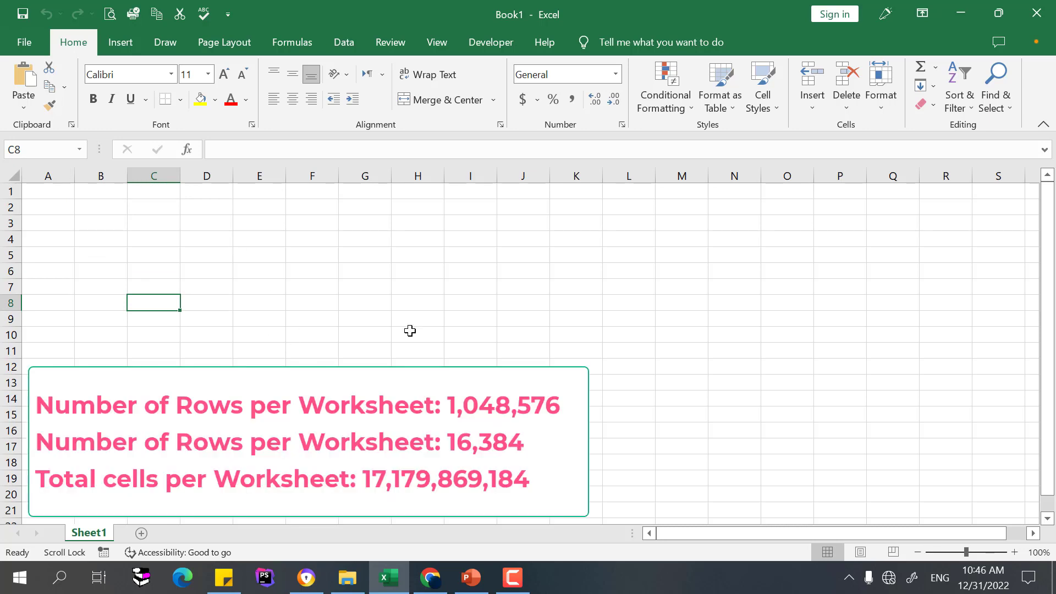
{"action": "left_click_drag", "start_coordinate": [10, 191], "coordinate": [10, 478]}
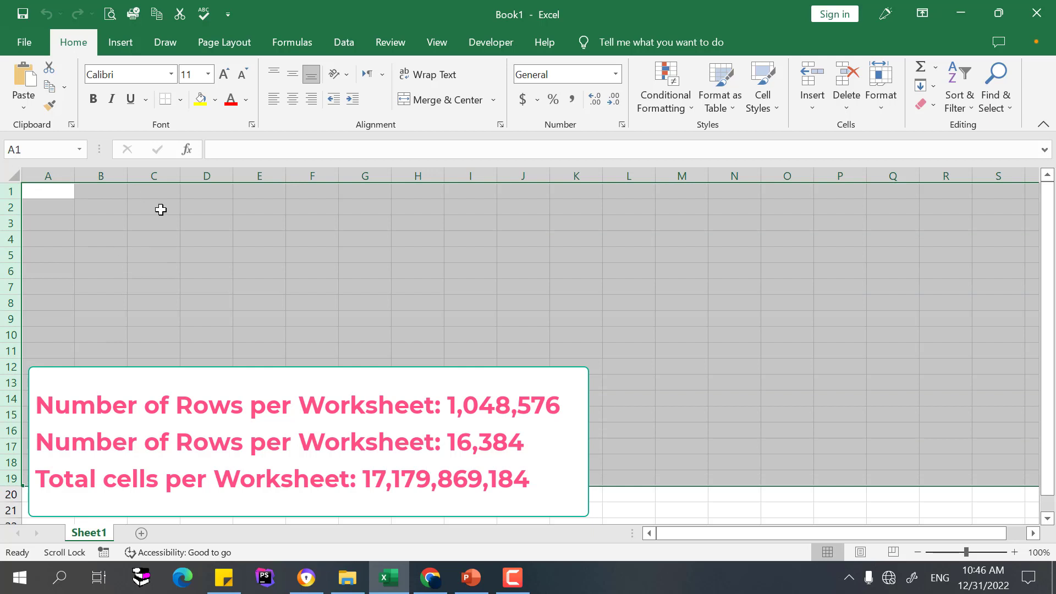
{"action": "left_click", "coordinate": [114, 204]}
{"action": "left_click_drag", "start_coordinate": [48, 165], "coordinate": [629, 166]}
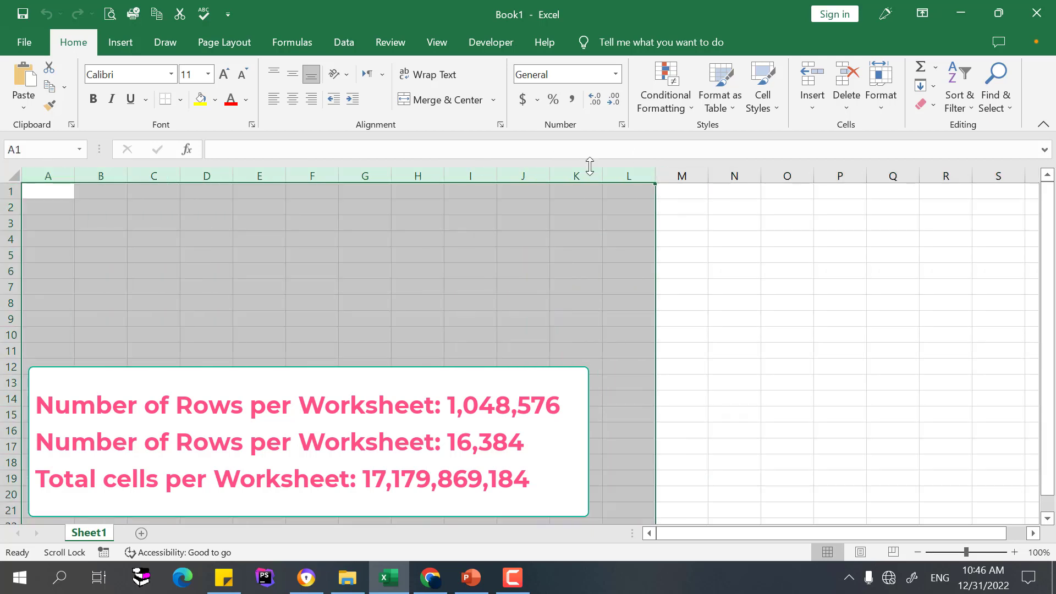
{"action": "left_click", "coordinate": [202, 334]}
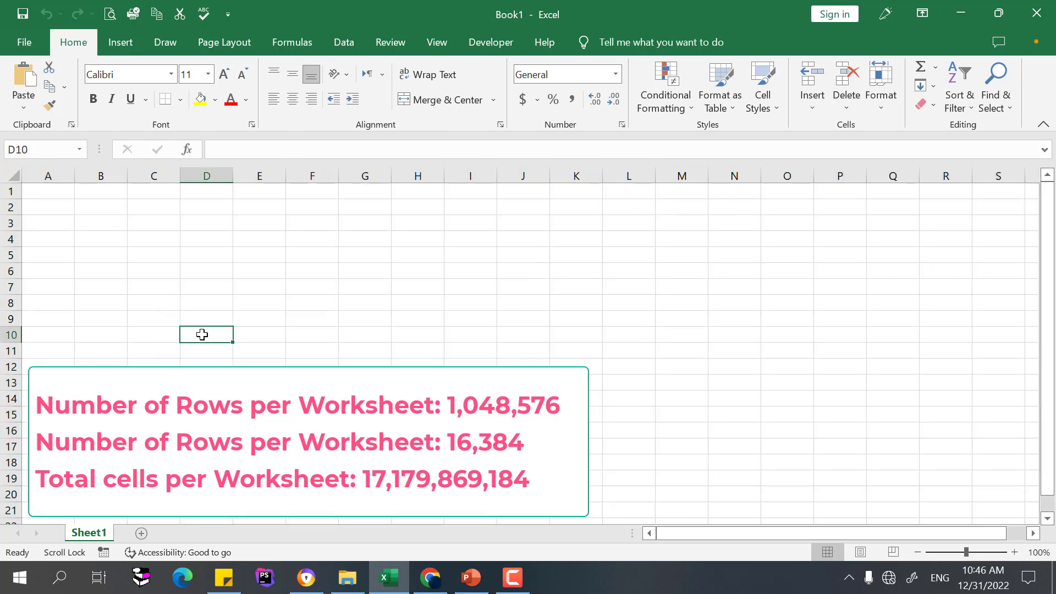
{"action": "left_click", "coordinate": [47, 191]}
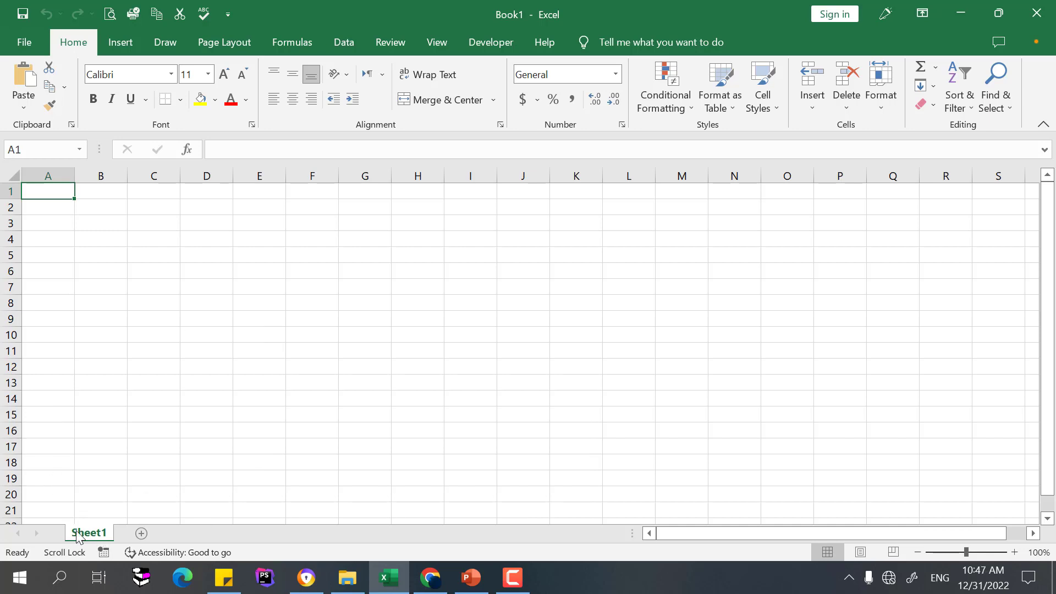
Add a second worksheet and rename Sheet1 as "Sales 2023".
{"action": "left_click", "coordinate": [142, 534]}
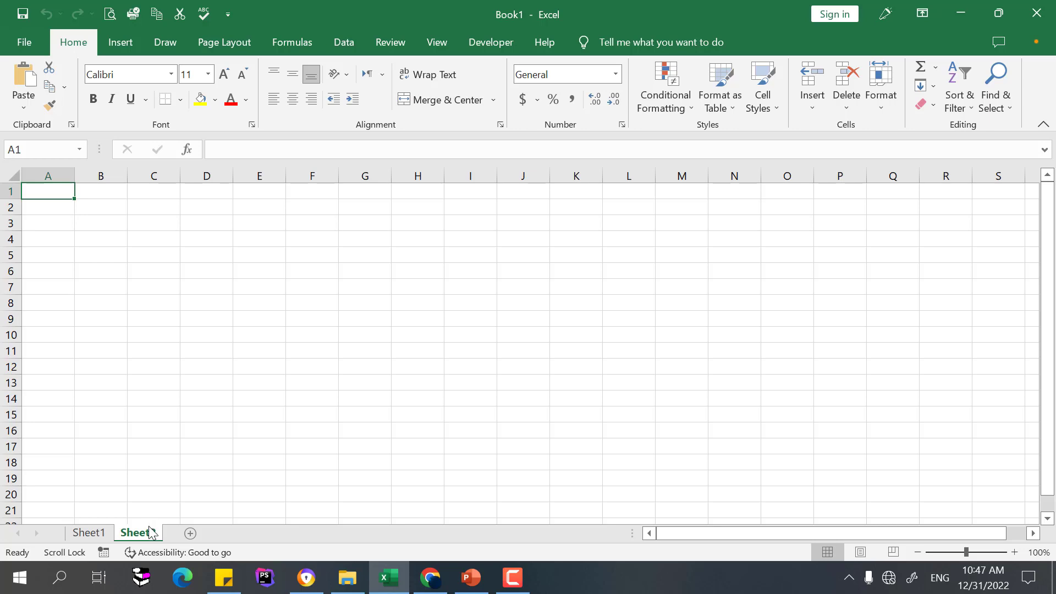
{"action": "double_click", "coordinate": [86, 532]}
{"action": "type", "text": "Sales 2023"}
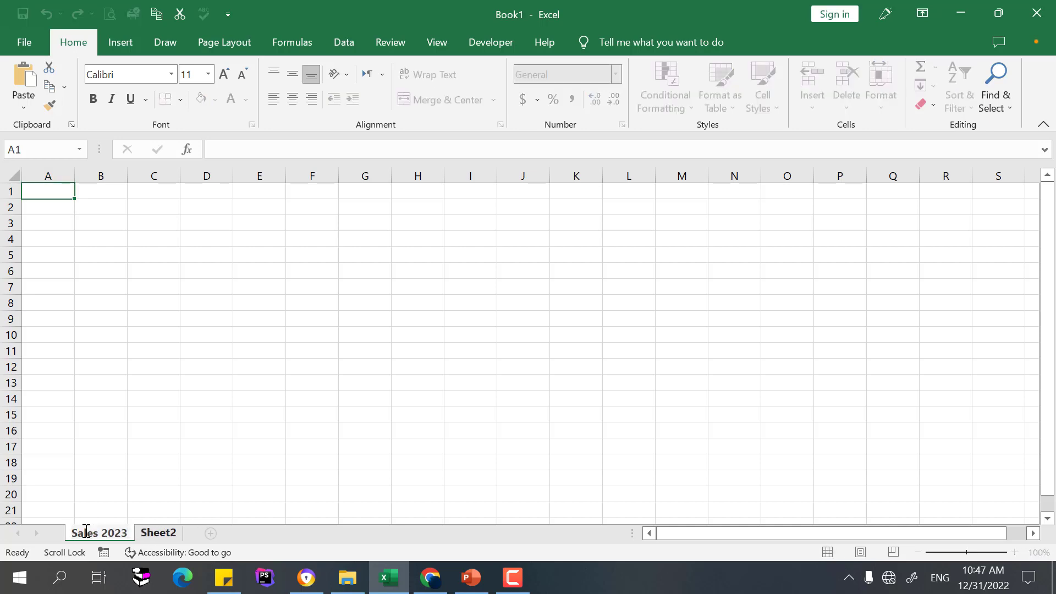
{"action": "key", "text": "Return"}
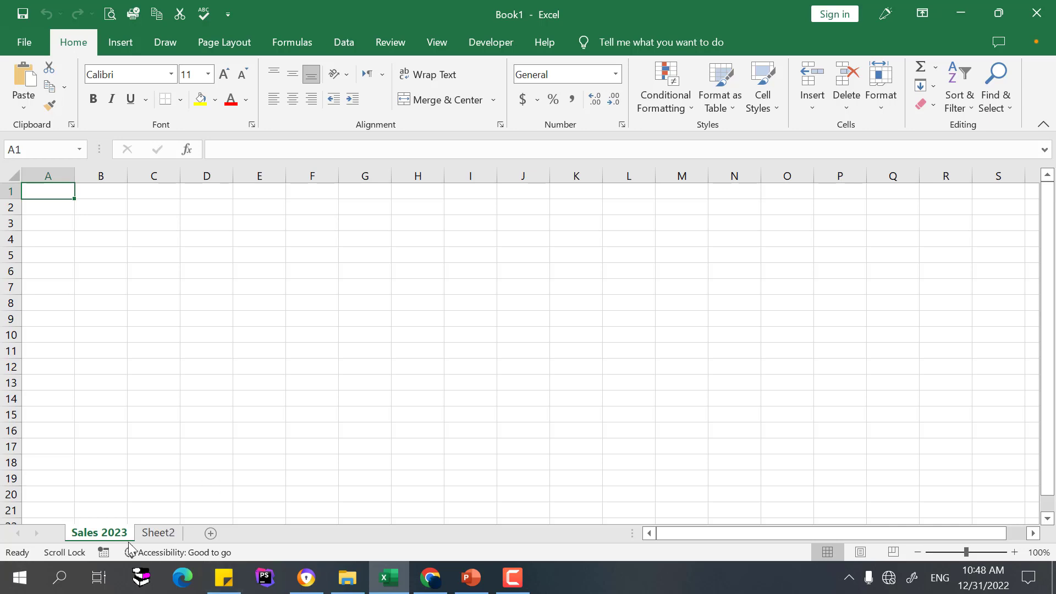
Delete the Sheet2 worksheet from the workbook.
{"action": "right_click", "coordinate": [154, 532]}
{"action": "left_click", "coordinate": [216, 358]}
Enter the text "How to sale more" in cell A1 of the Sales 2023 worksheet.
{"action": "type", "text": "How to"}
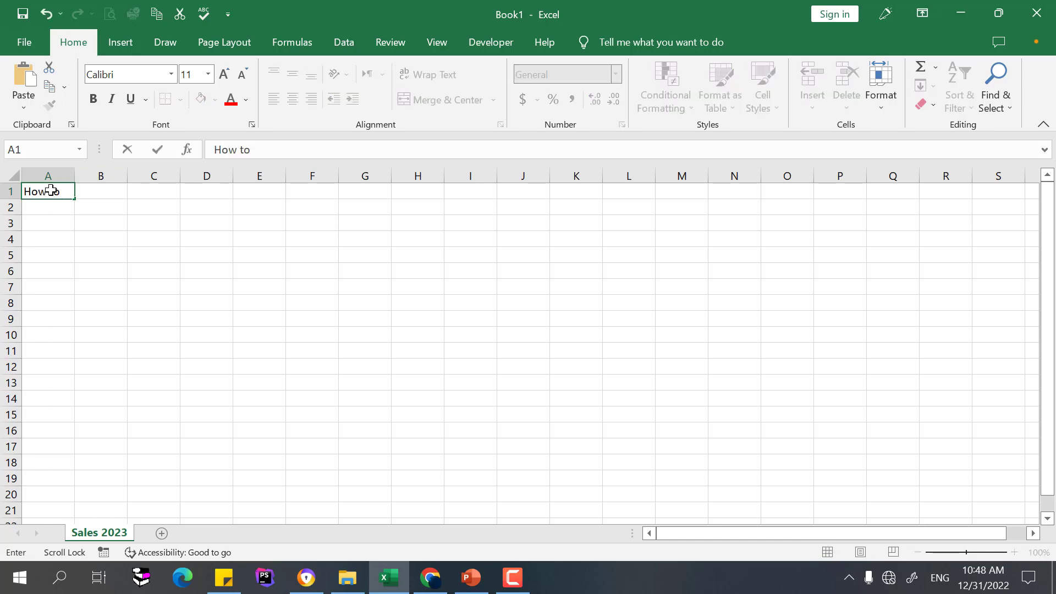
{"action": "type", "text": " sale more"}
{"action": "left_click", "coordinate": [162, 263]}
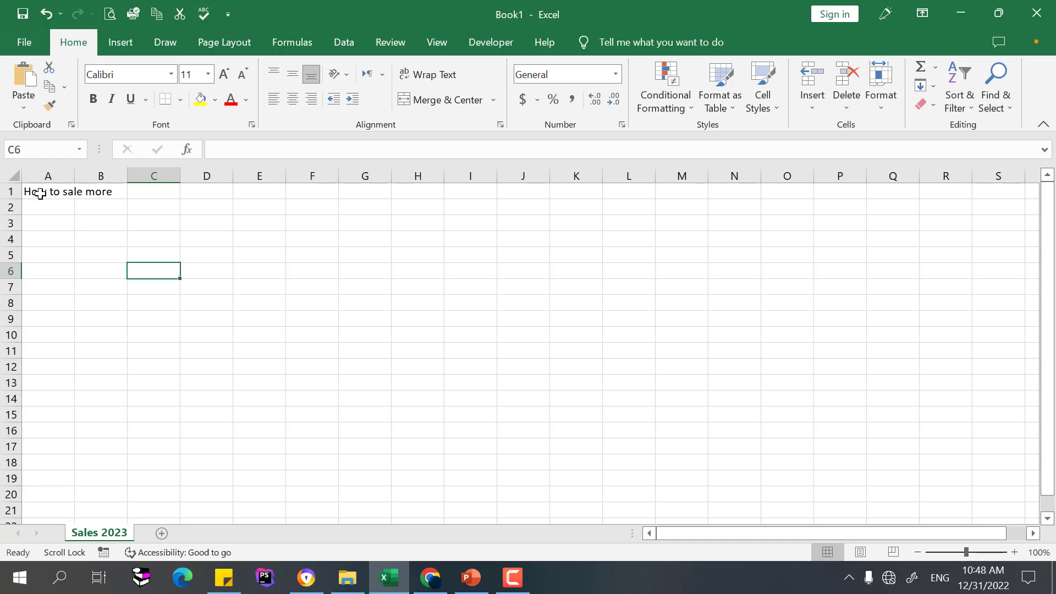
Insert a blank column before column A so that the text in A1 moves one column over.
{"action": "left_click", "coordinate": [43, 191]}
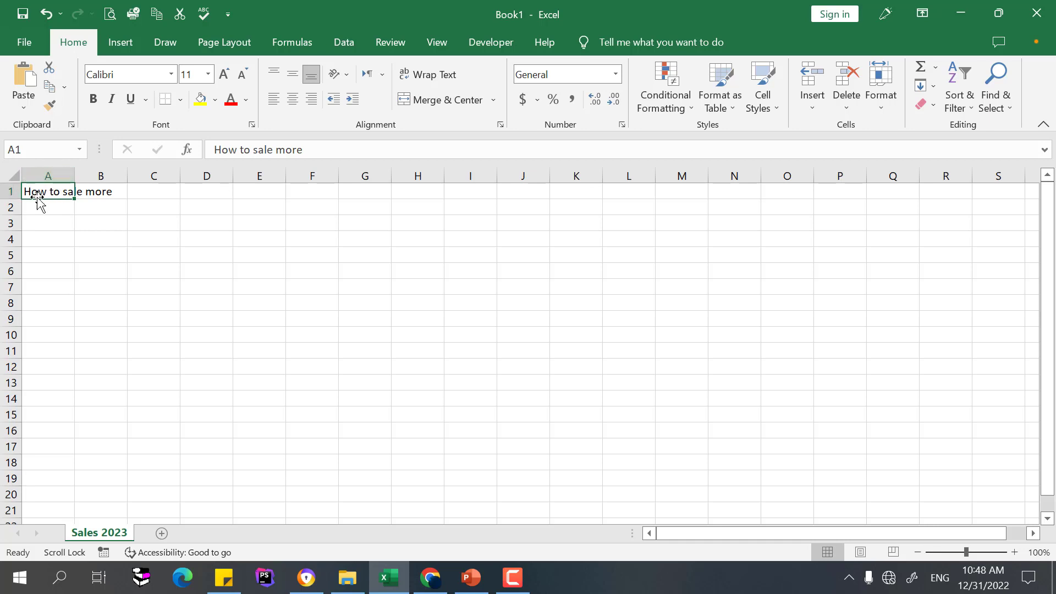
{"action": "left_click", "coordinate": [30, 168]}
{"action": "right_click", "coordinate": [35, 170]}
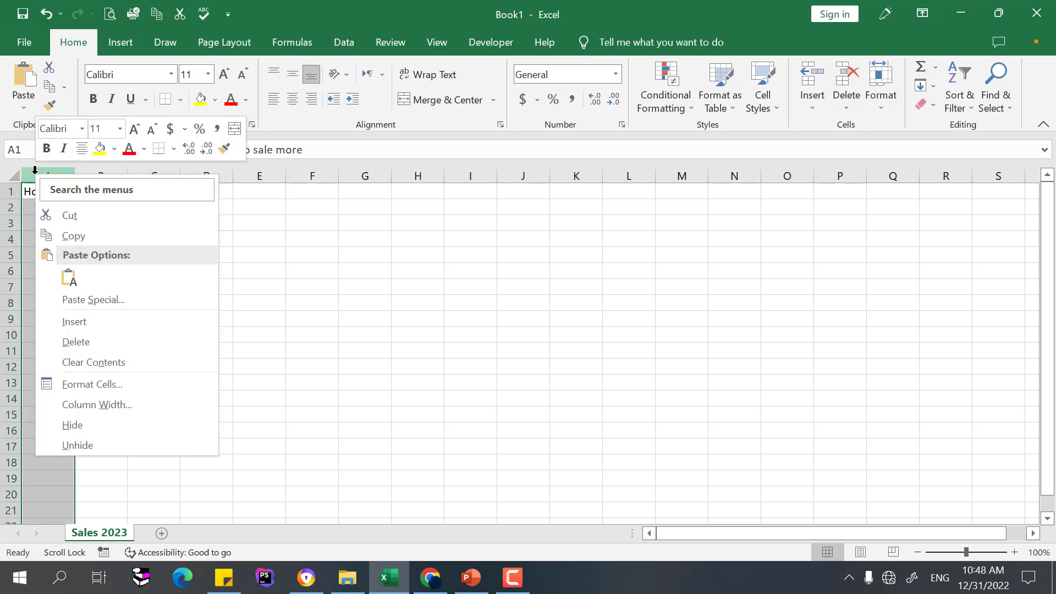
{"action": "key", "text": "Escape"}
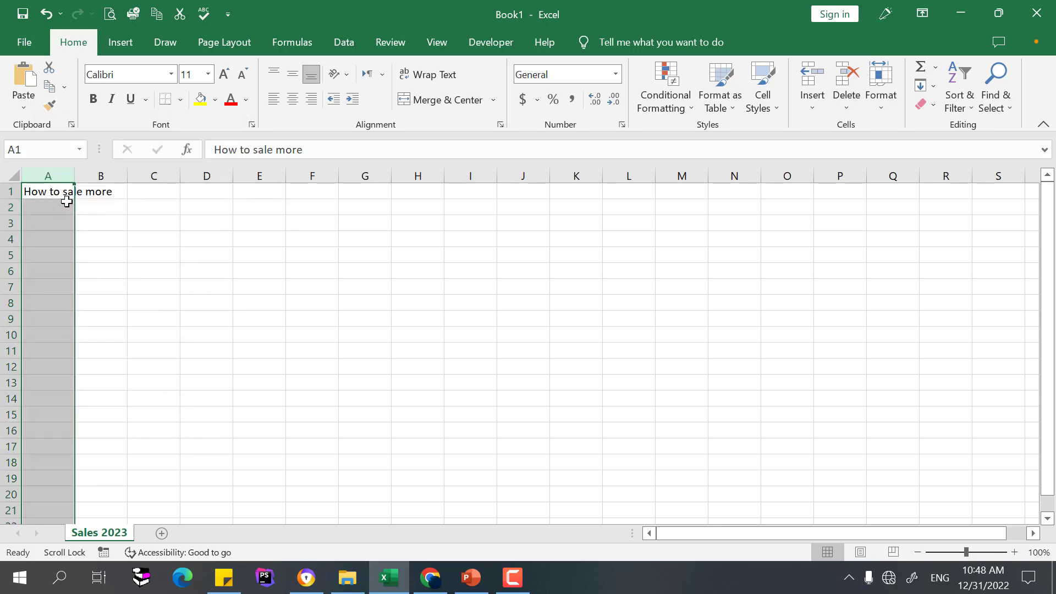
{"action": "right_click", "coordinate": [47, 173]}
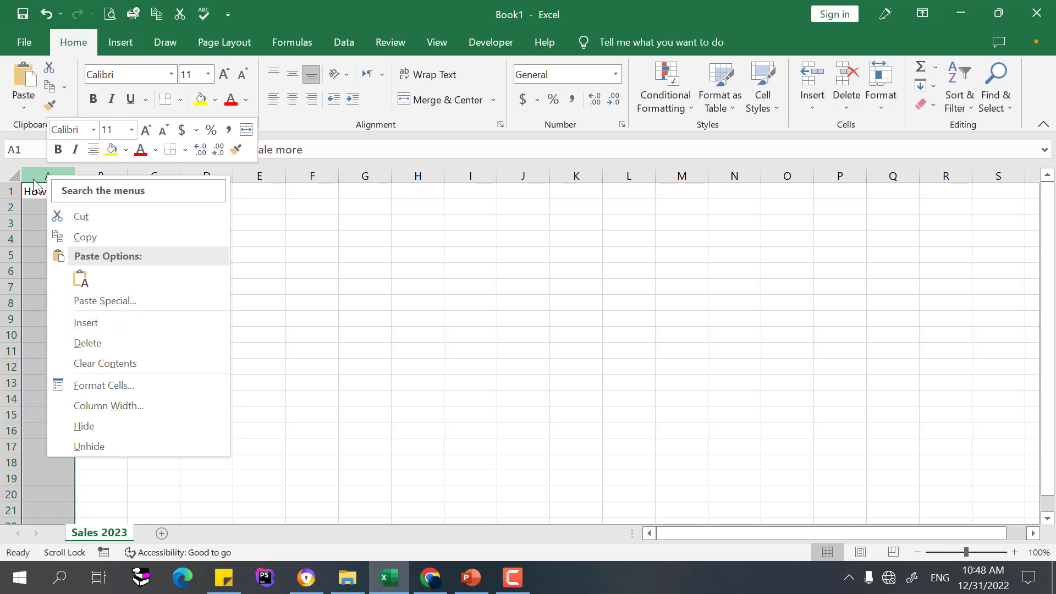
{"action": "left_click", "coordinate": [100, 329]}
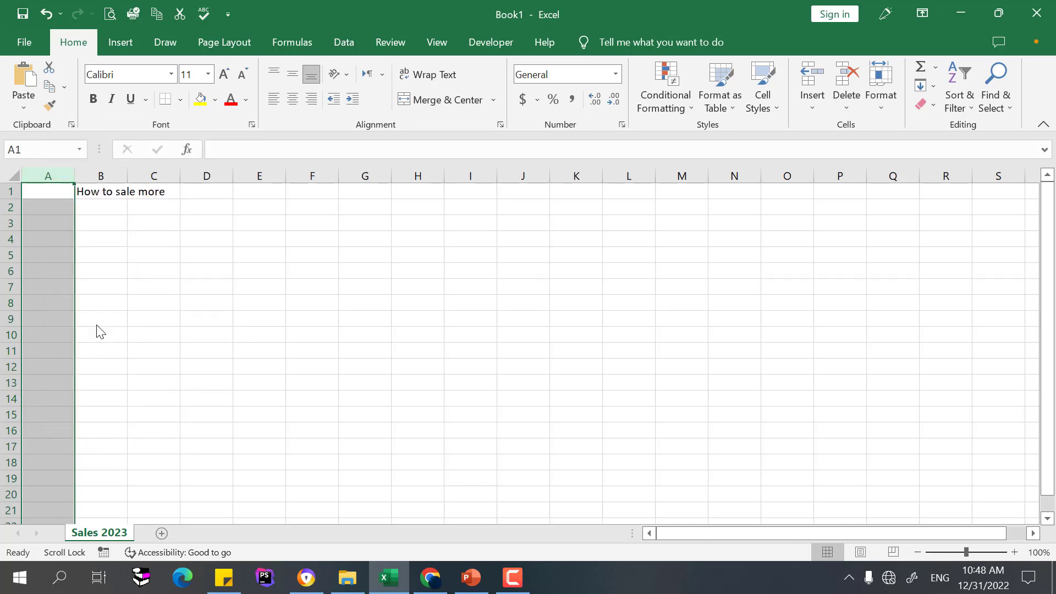
{"action": "left_click", "coordinate": [50, 231]}
{"action": "left_click_drag", "start_coordinate": [41, 193], "coordinate": [22, 407]}
{"action": "left_click", "coordinate": [144, 260]}
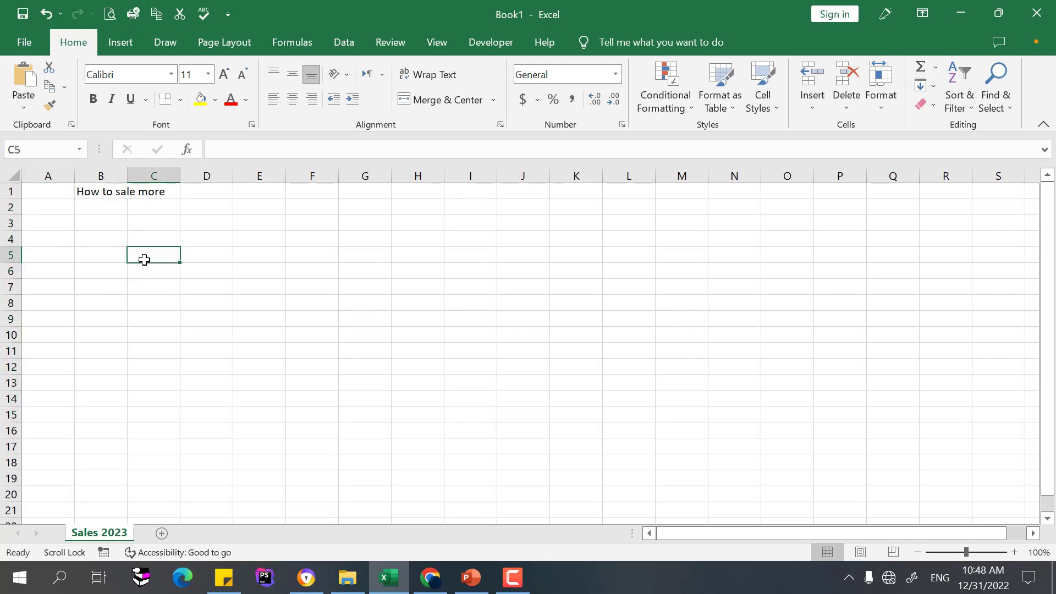
Insert a blank row above row 1 of the Sales 2023 worksheet.
{"action": "left_click", "coordinate": [7, 192]}
{"action": "right_click", "coordinate": [6, 192]}
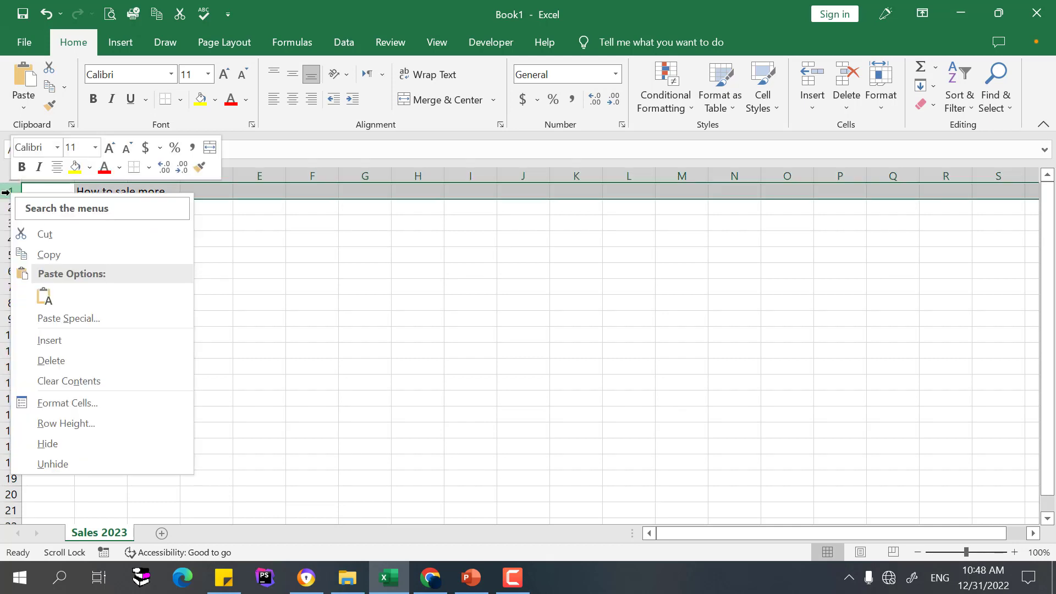
{"action": "left_click", "coordinate": [58, 340]}
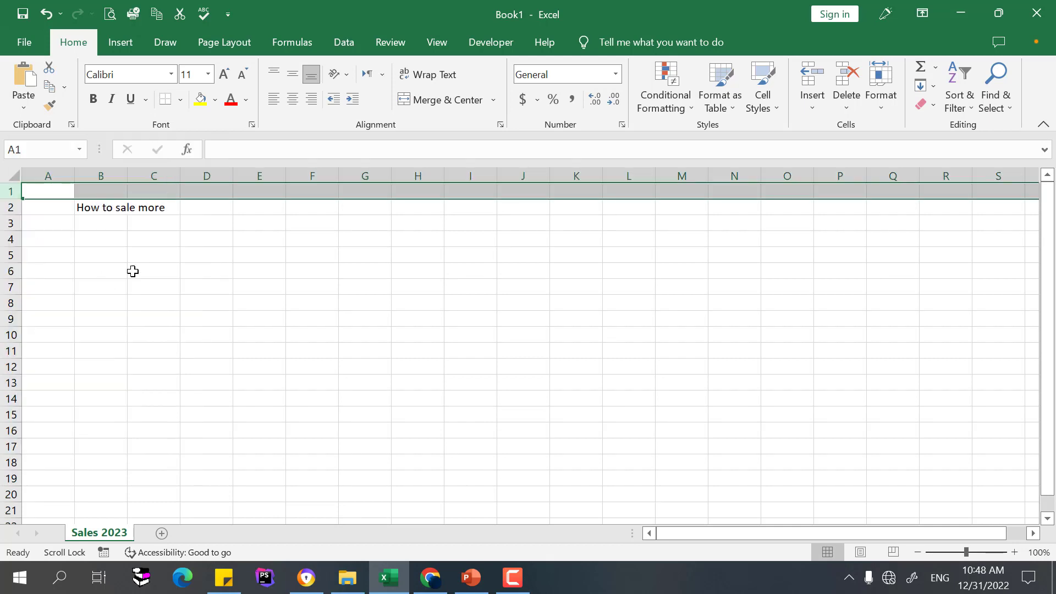
{"action": "left_click", "coordinate": [179, 256]}
{"action": "left_click", "coordinate": [11, 191]}
{"action": "left_click", "coordinate": [87, 228]}
{"action": "left_click", "coordinate": [9, 192]}
{"action": "left_click", "coordinate": [49, 173]}
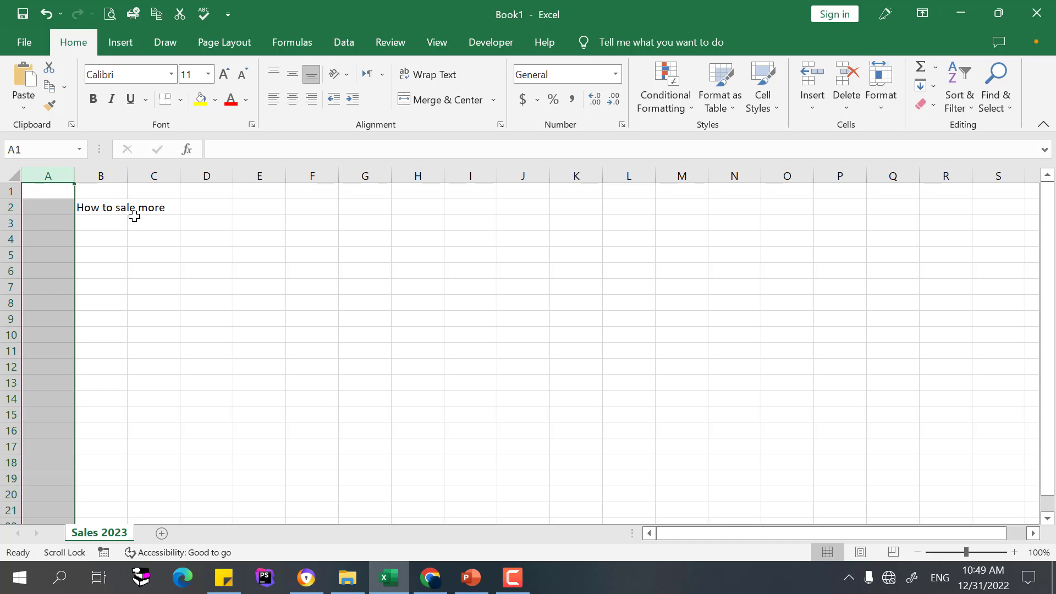
{"action": "left_click", "coordinate": [153, 238]}
{"action": "left_click_drag", "start_coordinate": [59, 190], "coordinate": [37, 294]}
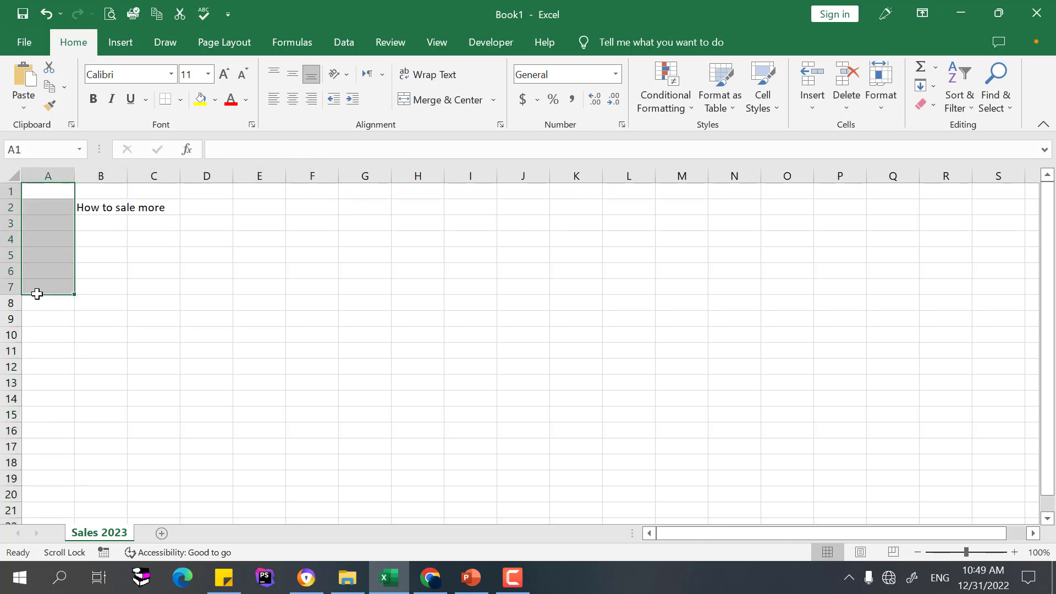
Enter the text "row tobe deleted" in cell B3.
{"action": "left_click", "coordinate": [100, 222]}
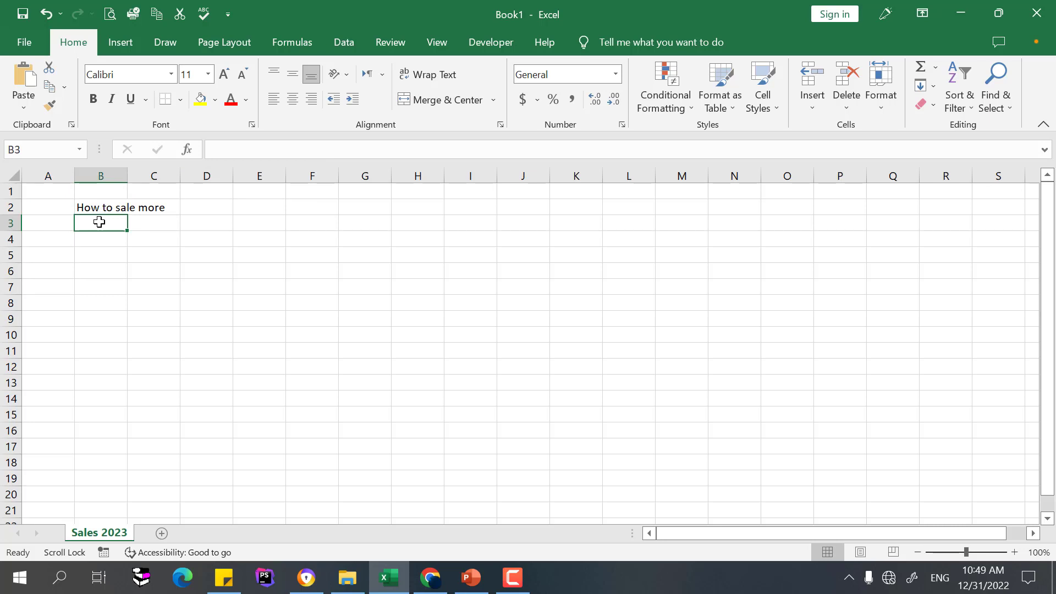
{"action": "type", "text": "row"}
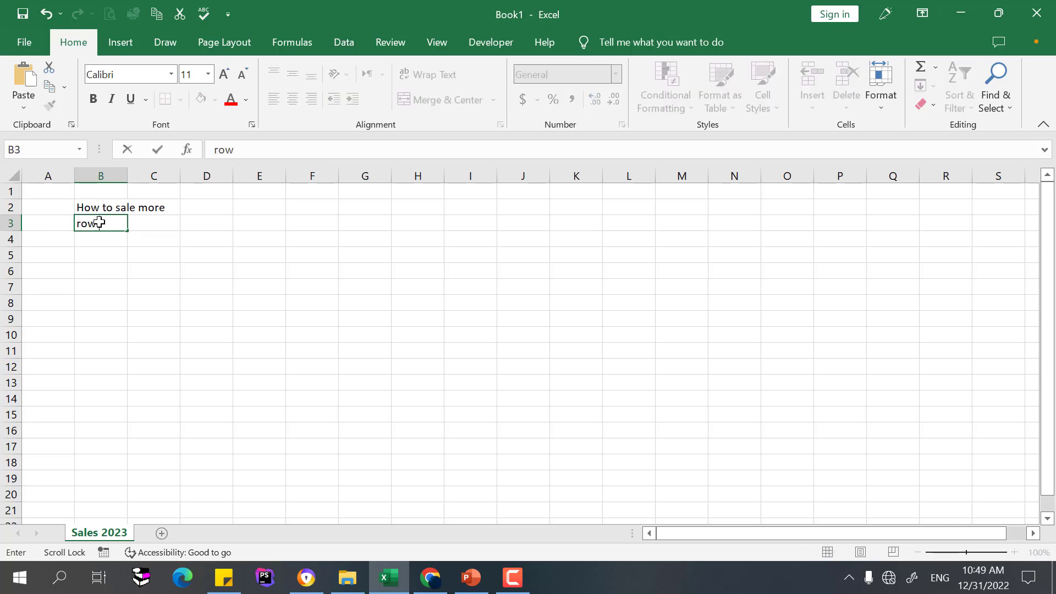
{"action": "type", "text": " tobe deleted"}
{"action": "left_click", "coordinate": [205, 254]}
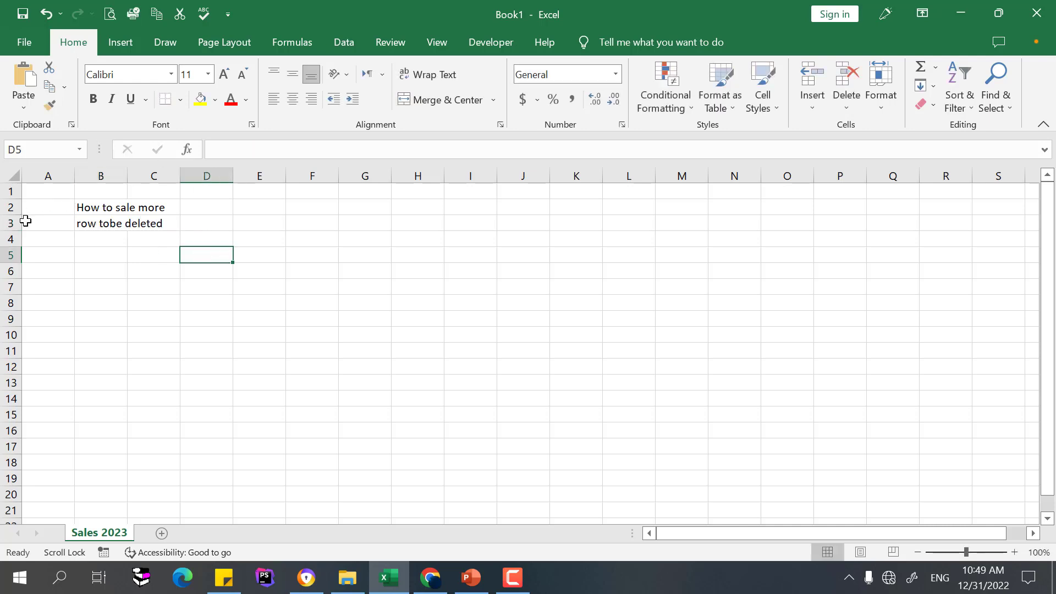
Delete the entire row 3 containing the text "row tobe deleted".
{"action": "left_click", "coordinate": [89, 224]}
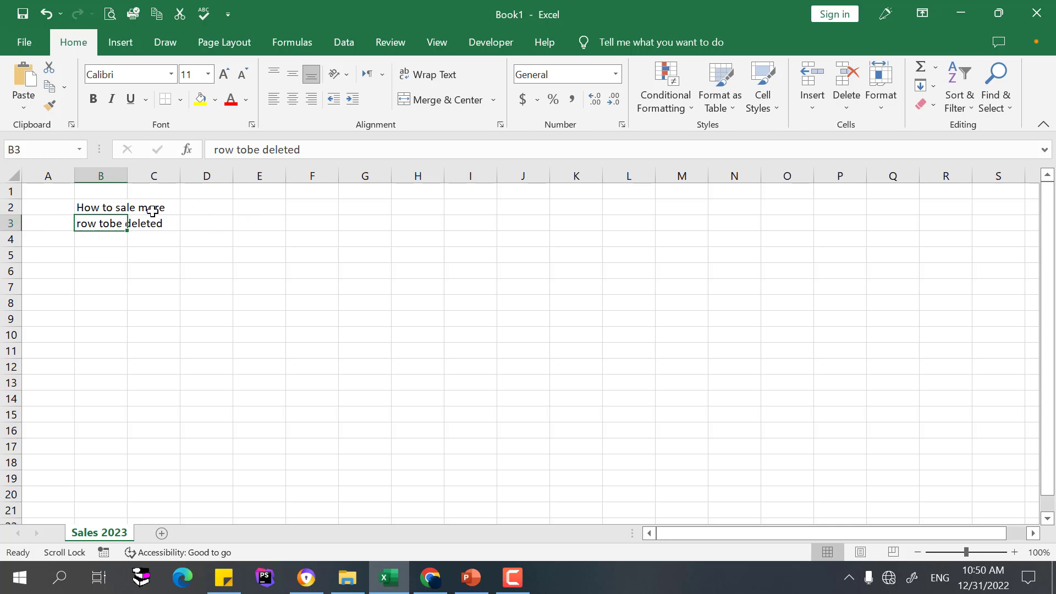
{"action": "left_click", "coordinate": [4, 222]}
{"action": "right_click", "coordinate": [2, 222]}
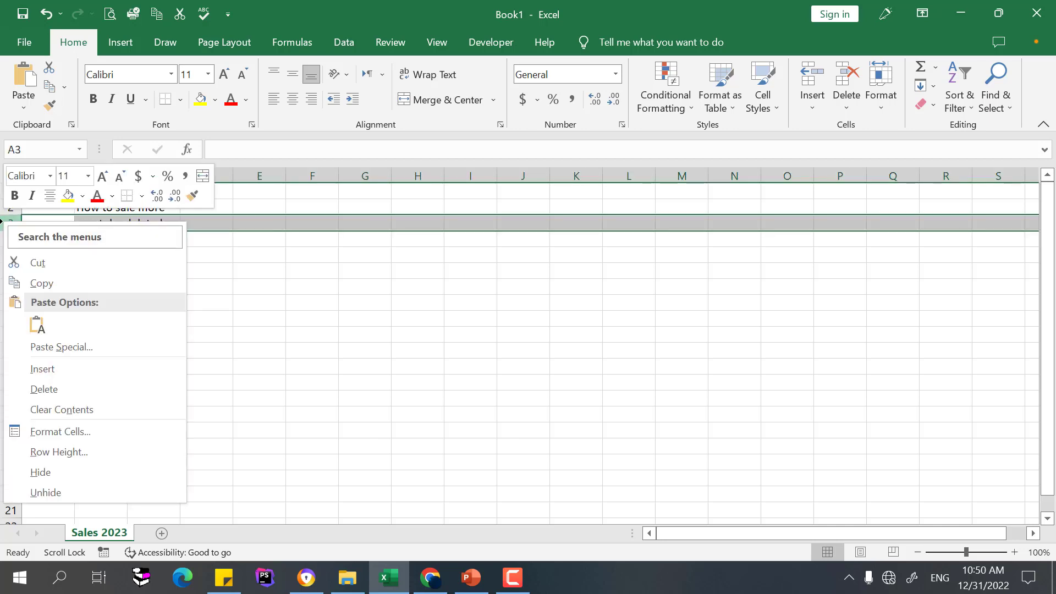
{"action": "left_click", "coordinate": [48, 389]}
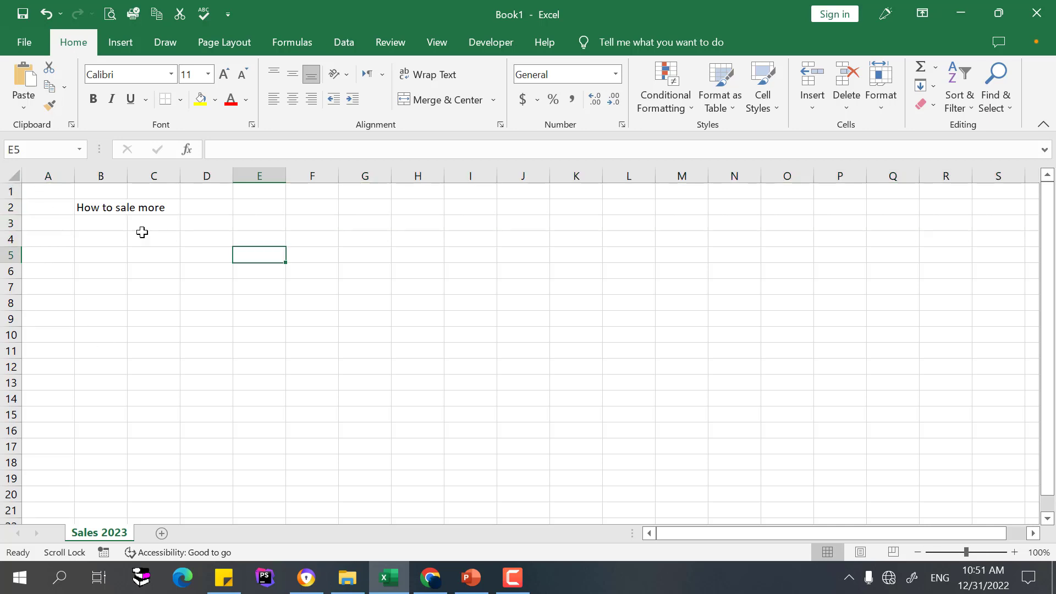
Select the cell range C5:F10, starting from cell C5.
{"action": "left_click", "coordinate": [156, 256]}
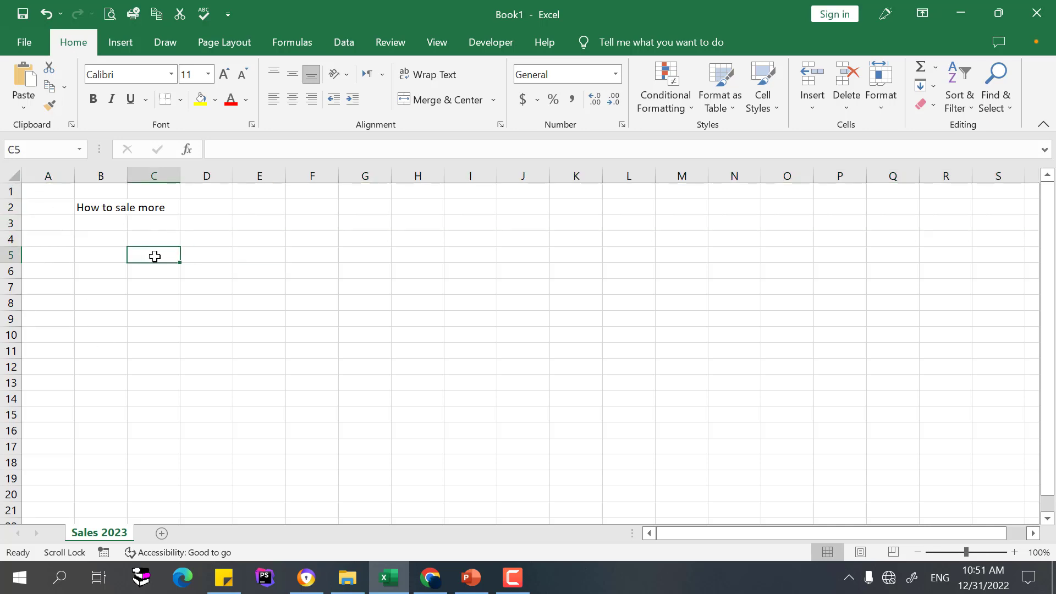
{"action": "left_click", "coordinate": [203, 269]}
{"action": "left_click", "coordinate": [159, 255]}
{"action": "mouse_move", "coordinate": [182, 264]}
{"action": "left_mouse_down"}
{"action": "mouse_move", "coordinate": [233, 295]}
{"action": "mouse_move", "coordinate": [236, 323]}
{"action": "mouse_move", "coordinate": [249, 299]}
{"action": "mouse_move", "coordinate": [170, 254]}
{"action": "left_mouse_up"}
{"action": "left_click", "coordinate": [211, 287]}
{"action": "left_click", "coordinate": [159, 252]}
{"action": "left_click_drag", "start_coordinate": [159, 252], "coordinate": [330, 334]}
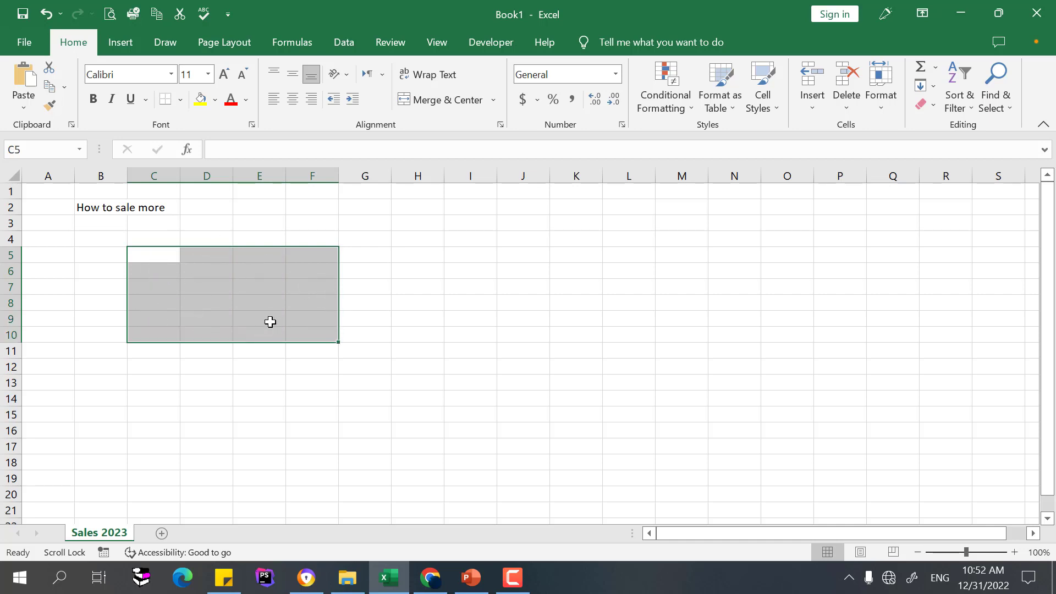
{"action": "left_click", "coordinate": [234, 290]}
Enter the text "Hello" in cell C5.
{"action": "left_click", "coordinate": [158, 253]}
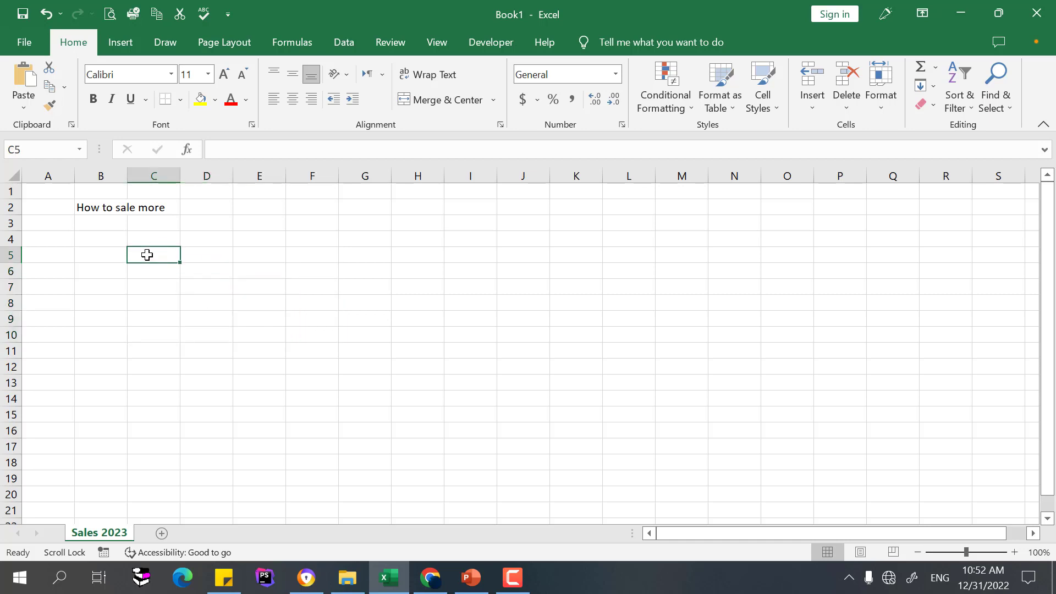
{"action": "type", "text": "Hello"}
{"action": "left_click", "coordinate": [277, 283]}
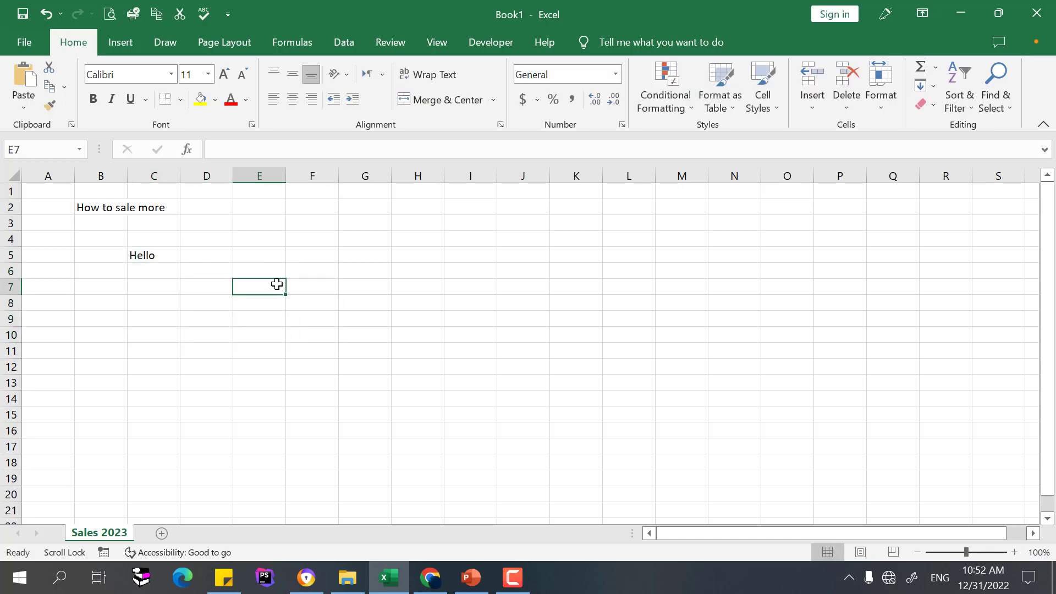
Insert a blank cell at C5 with the Shift cells right option, moving "Hello" to D5.
{"action": "left_click", "coordinate": [144, 255]}
{"action": "right_click", "coordinate": [145, 255]}
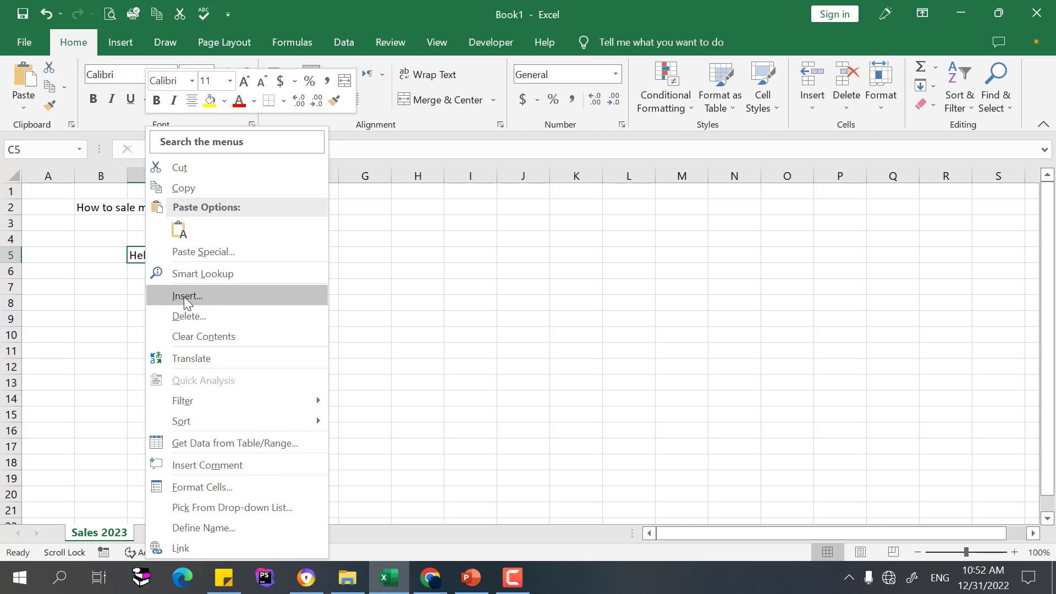
{"action": "left_click", "coordinate": [183, 295]}
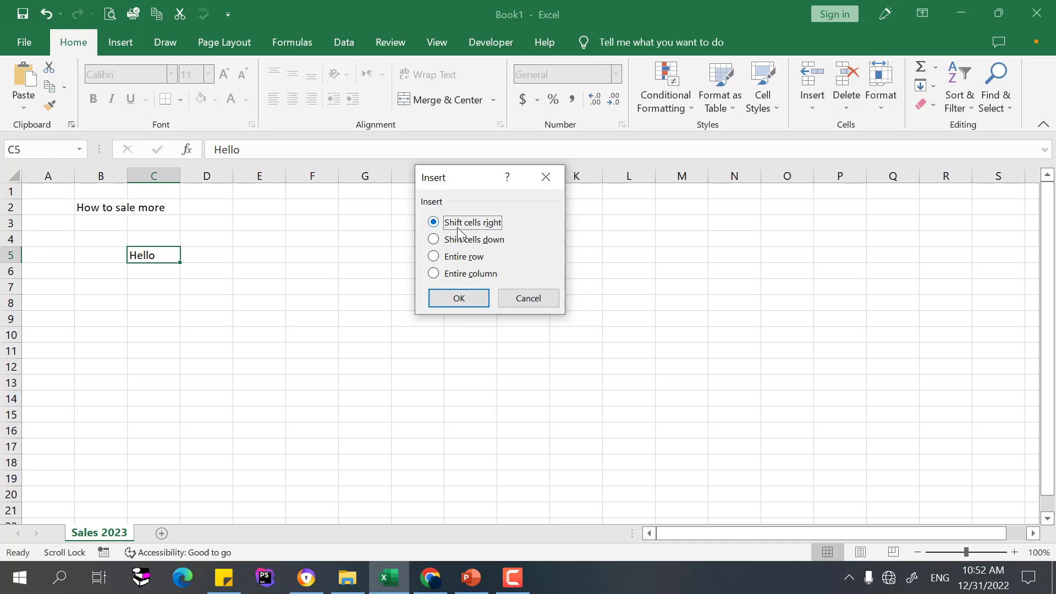
{"action": "left_click", "coordinate": [456, 303]}
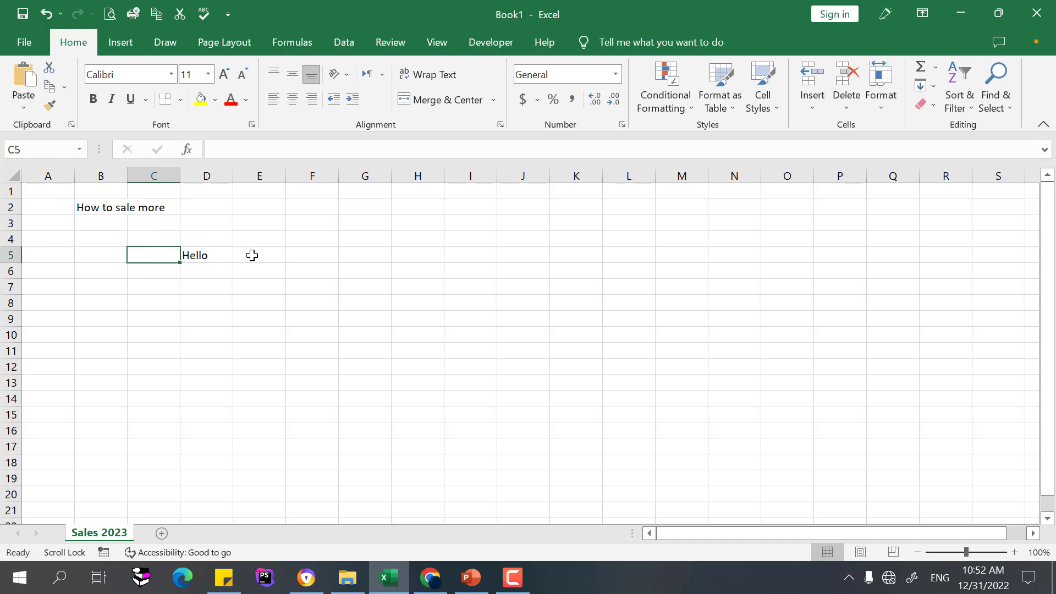
{"action": "left_click", "coordinate": [200, 256]}
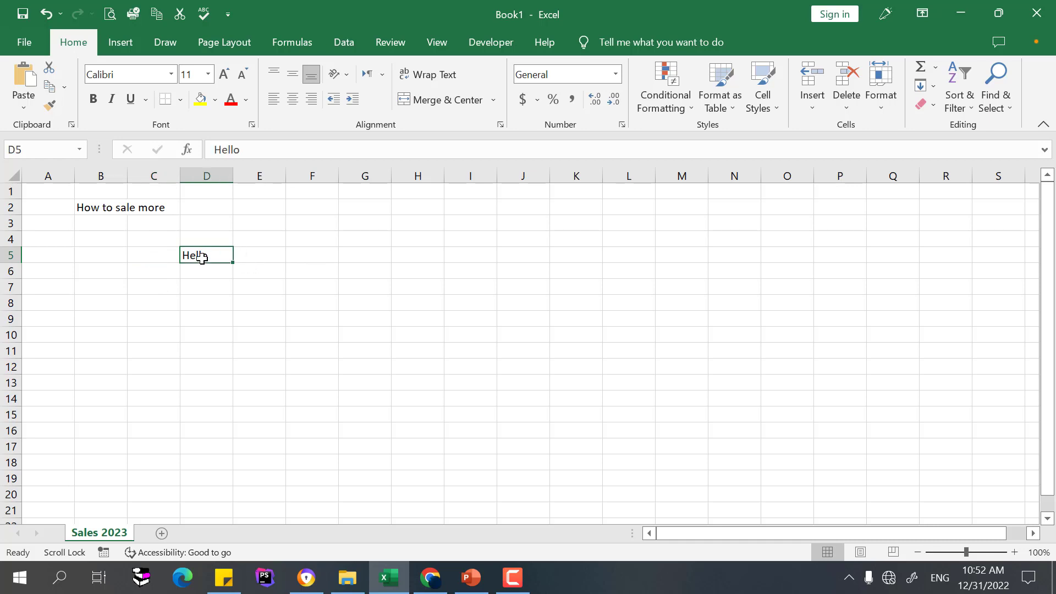
Insert an entire row at cell D5, above the "Hello" text.
{"action": "left_click", "coordinate": [160, 255]}
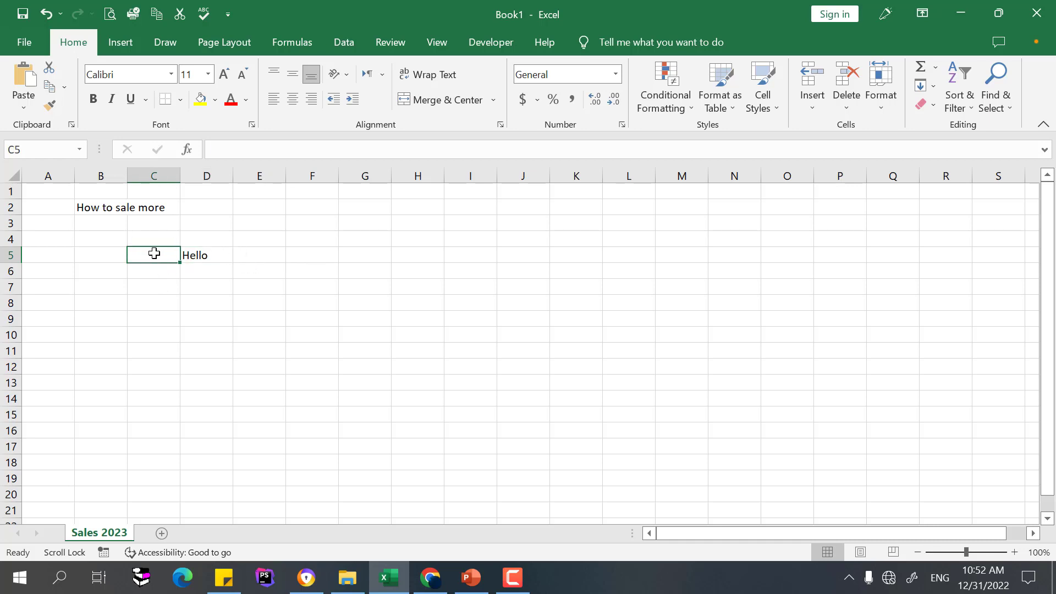
{"action": "left_click", "coordinate": [197, 252]}
{"action": "right_click", "coordinate": [197, 253]}
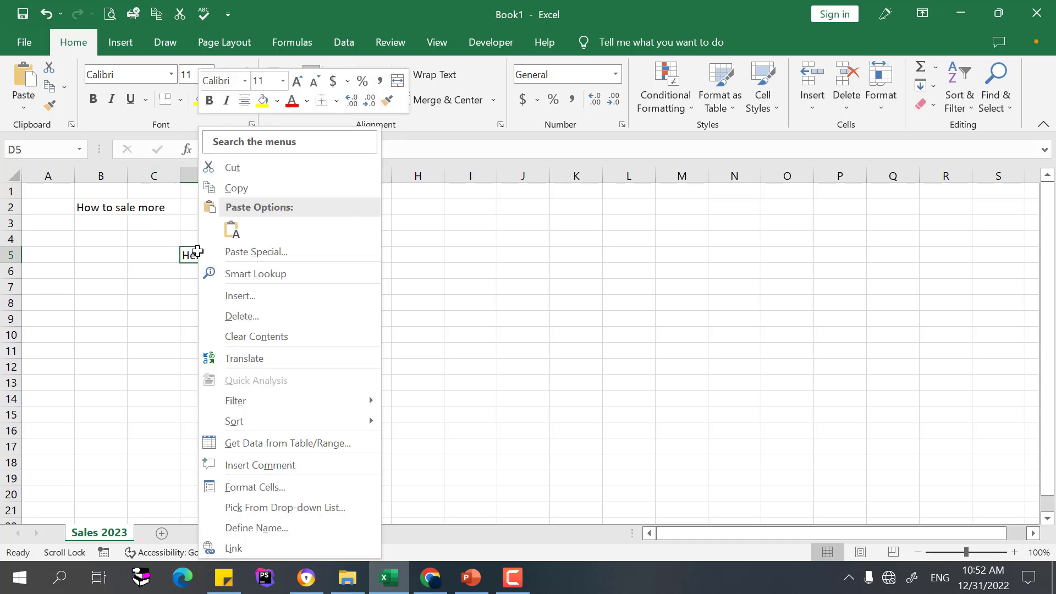
{"action": "left_click", "coordinate": [242, 295]}
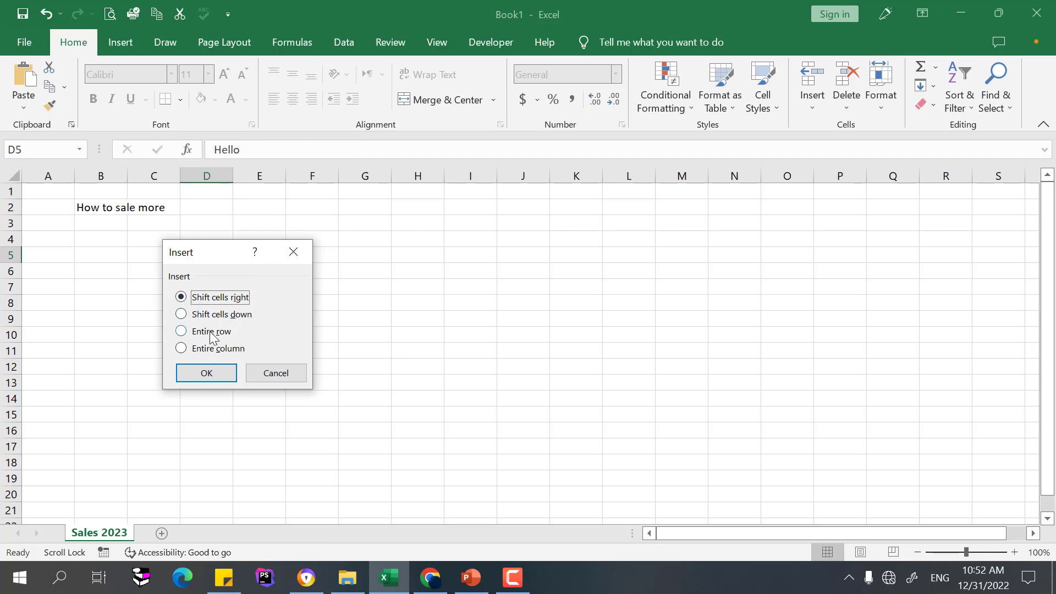
{"action": "left_click", "coordinate": [212, 332]}
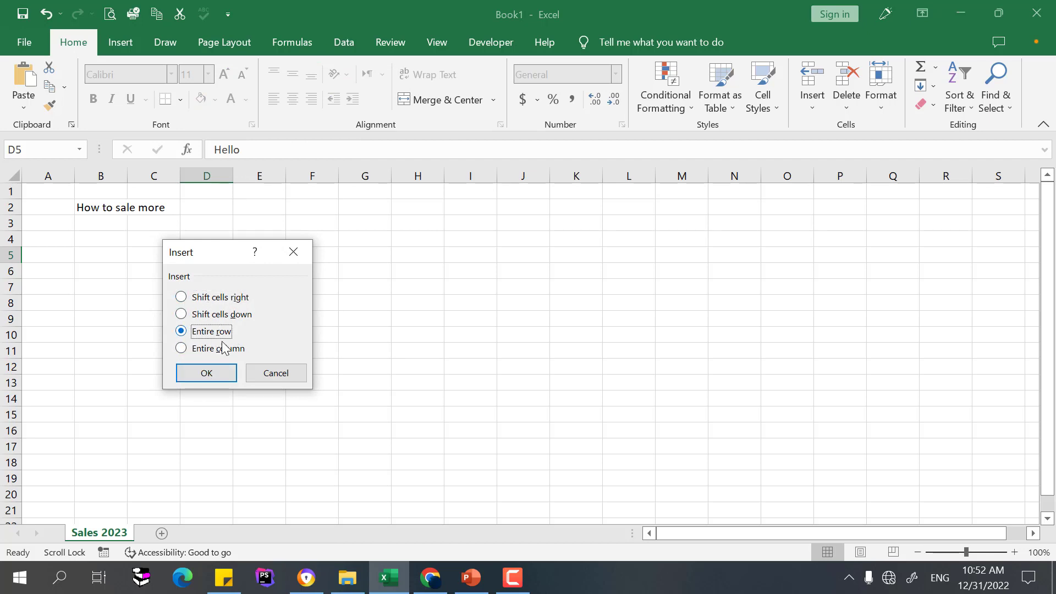
{"action": "left_click", "coordinate": [207, 373]}
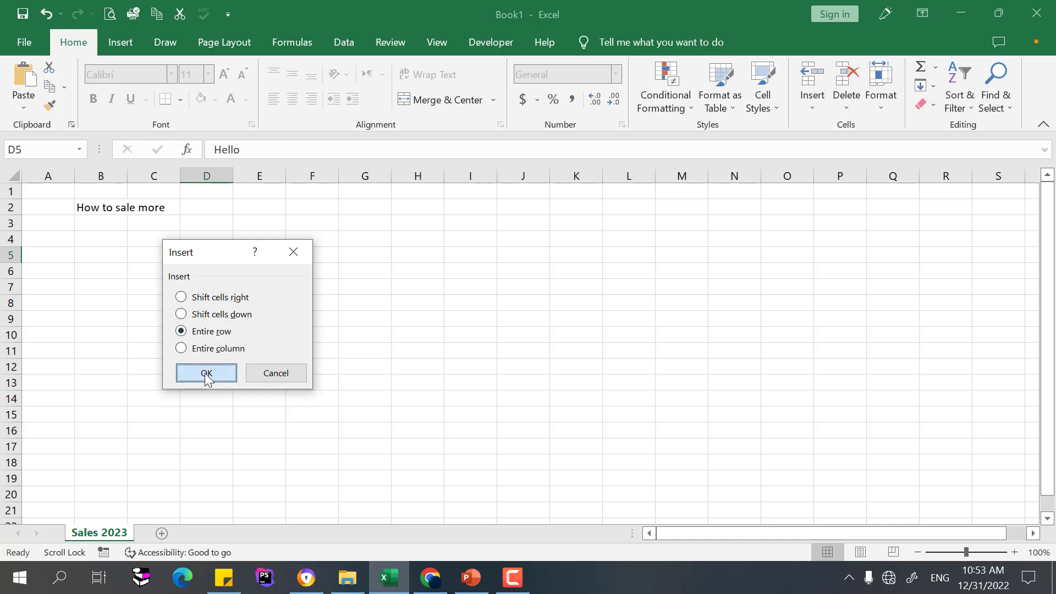
Inspect the inserted row 5 by selecting cells A5:E5, and check cells D5 and D6.
{"action": "left_click_drag", "start_coordinate": [264, 257], "coordinate": [58, 251]}
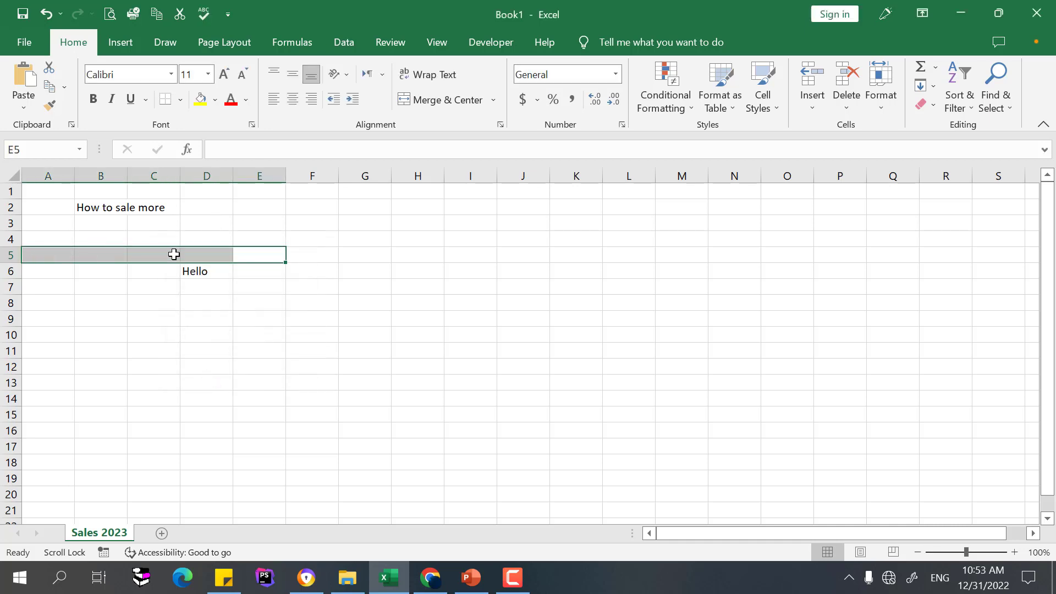
{"action": "left_click", "coordinate": [217, 255]}
{"action": "left_click", "coordinate": [203, 274]}
{"action": "left_click", "coordinate": [196, 254]}
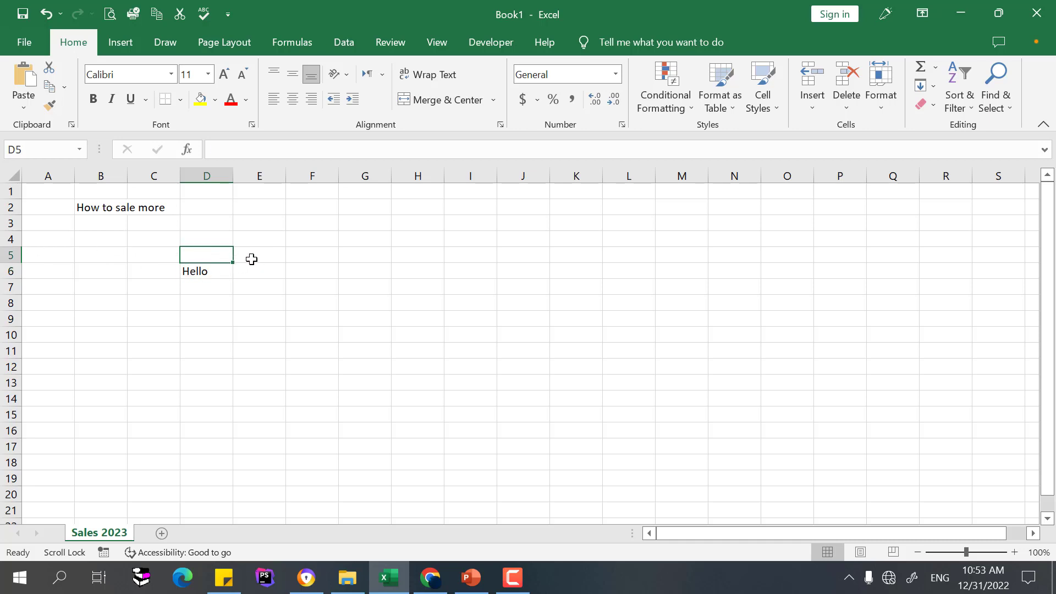
{"action": "left_click", "coordinate": [200, 270]}
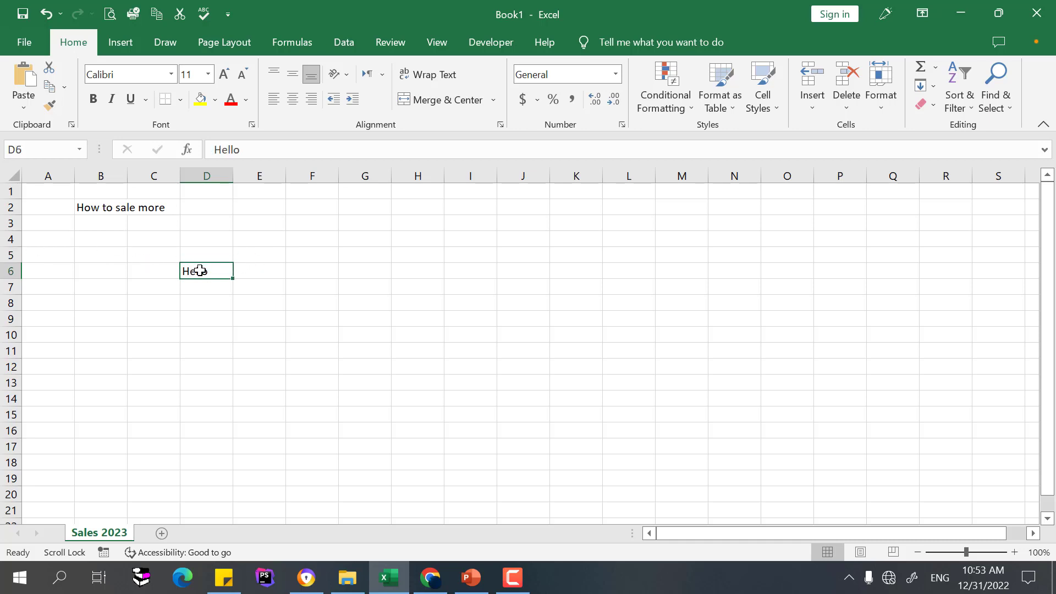
Delete the entire column C from cell C5, using the Entire column option.
{"action": "right_click", "coordinate": [164, 257]}
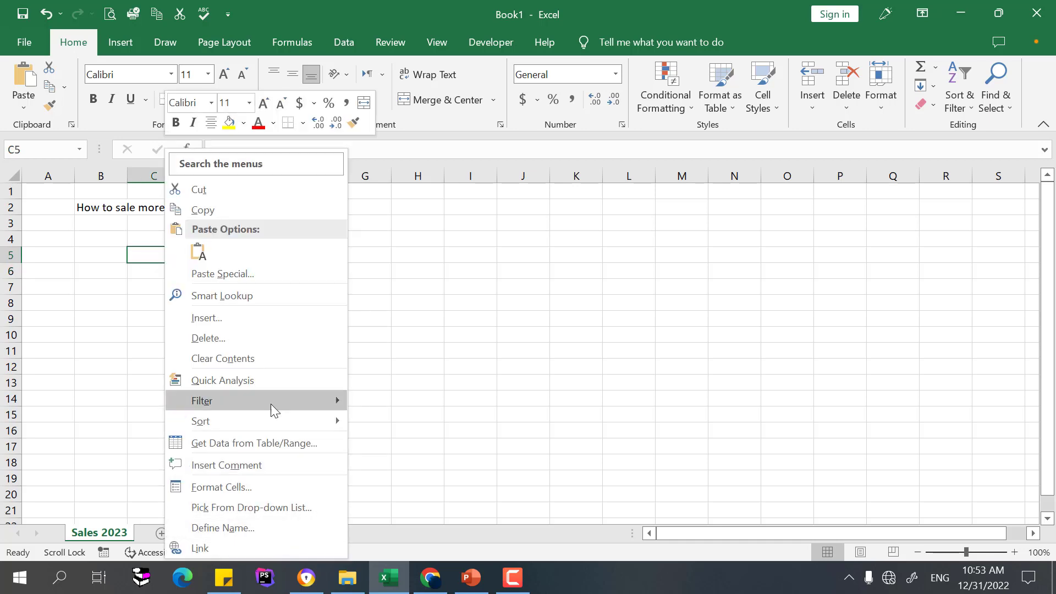
{"action": "left_click", "coordinate": [119, 271]}
{"action": "right_click", "coordinate": [153, 254]}
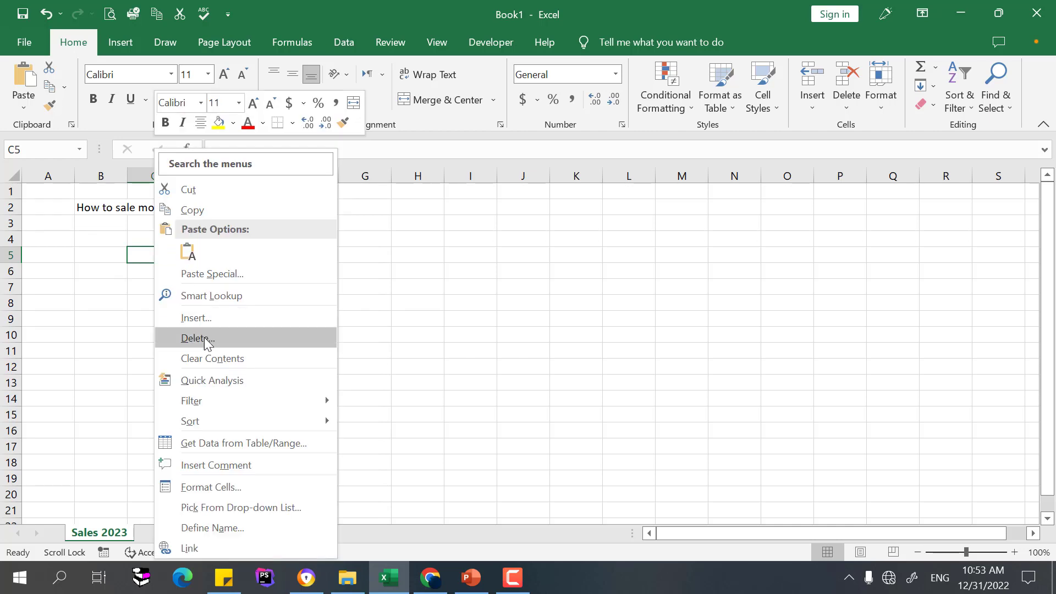
{"action": "left_click", "coordinate": [193, 337]}
{"action": "left_click_drag", "start_coordinate": [170, 297], "coordinate": [343, 224]}
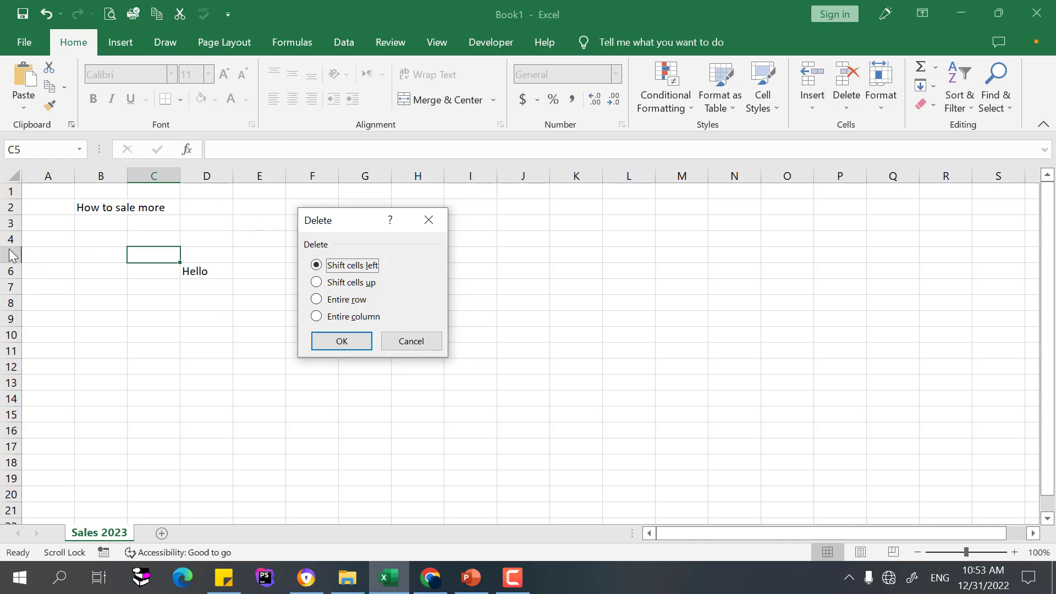
{"action": "left_click", "coordinate": [317, 316]}
{"action": "left_click", "coordinate": [334, 340]}
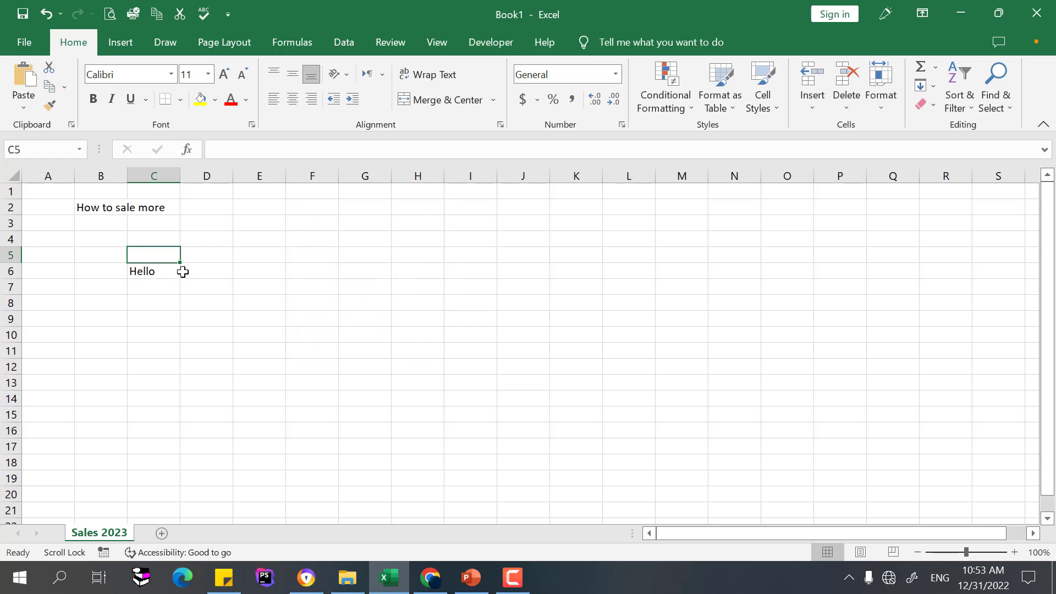
{"action": "left_click", "coordinate": [146, 271]}
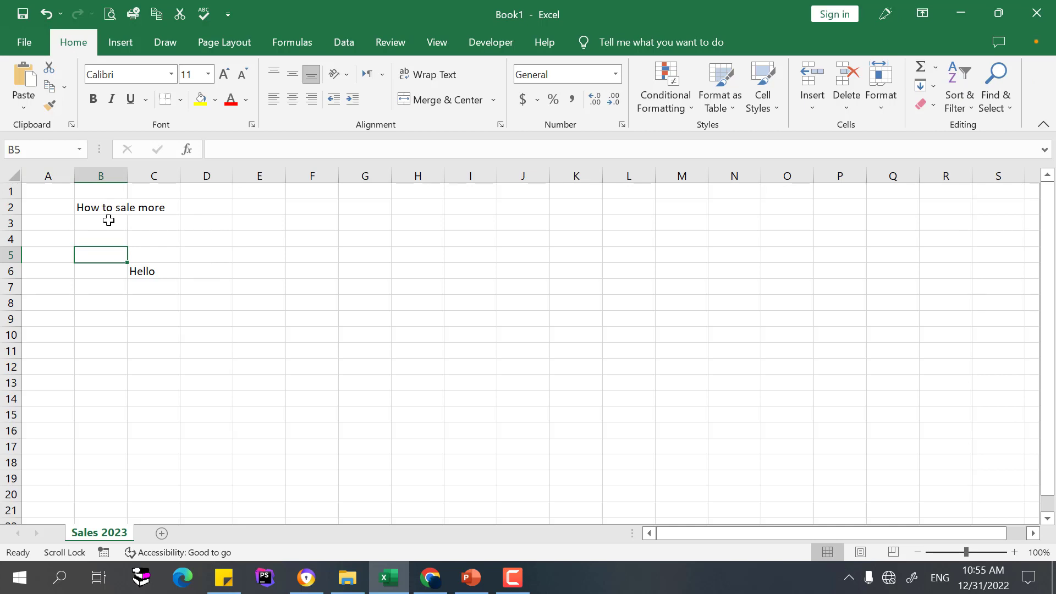
Select the cell range B3:C5, and shrink a second selection of it to B3:C4.
{"action": "left_click_drag", "start_coordinate": [98, 221], "coordinate": [176, 259]}
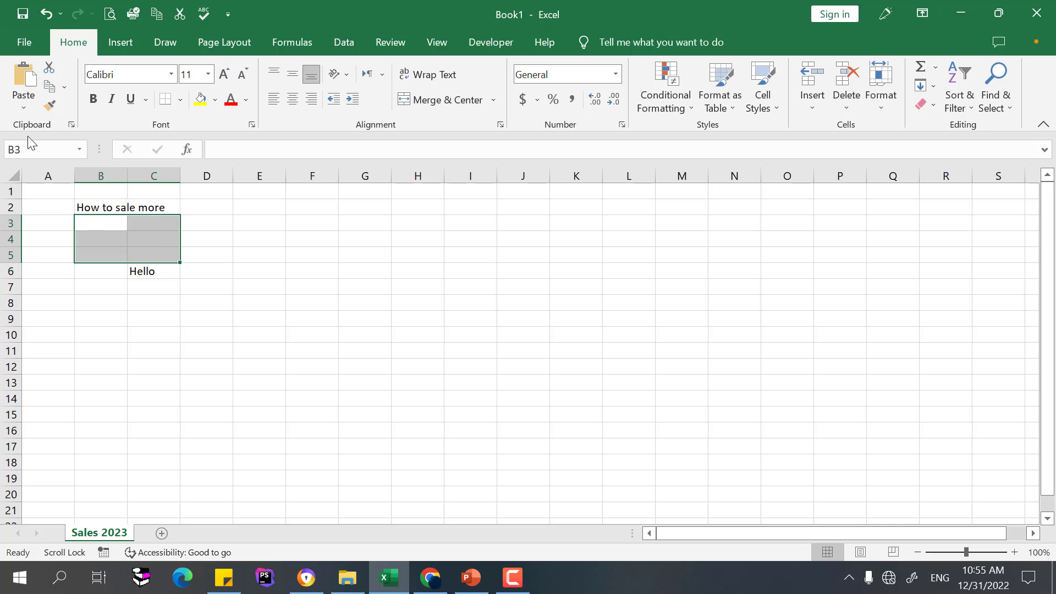
{"action": "left_click", "coordinate": [240, 235]}
{"action": "left_click_drag", "start_coordinate": [98, 223], "coordinate": [158, 259]}
{"action": "left_click_drag", "start_coordinate": [158, 259], "coordinate": [152, 238]}
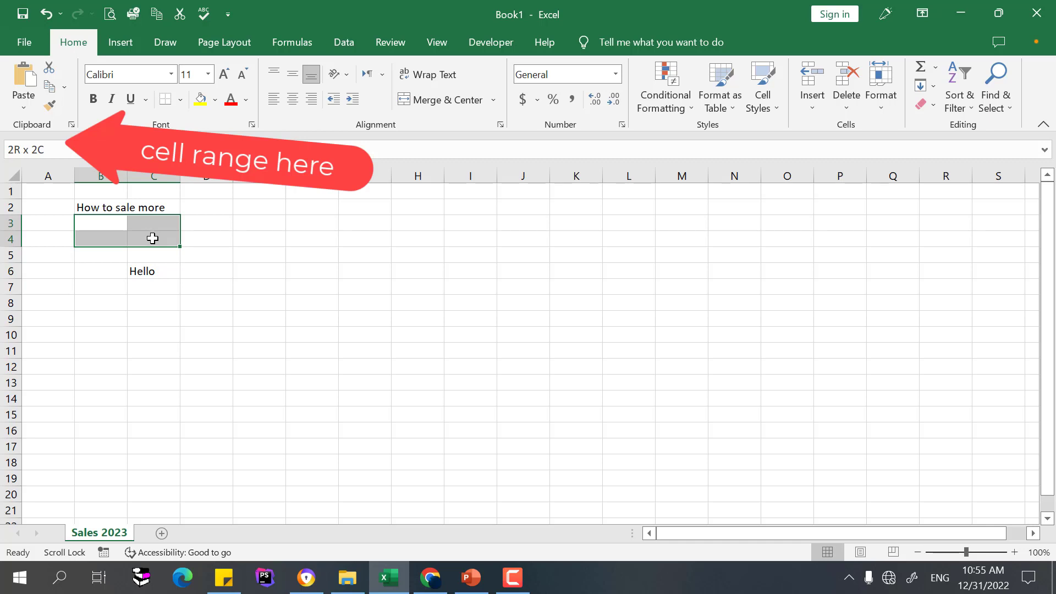
Fill the cell range B3:C5 with yellow.
{"action": "left_click", "coordinate": [201, 265]}
{"action": "left_click_drag", "start_coordinate": [112, 223], "coordinate": [132, 253]}
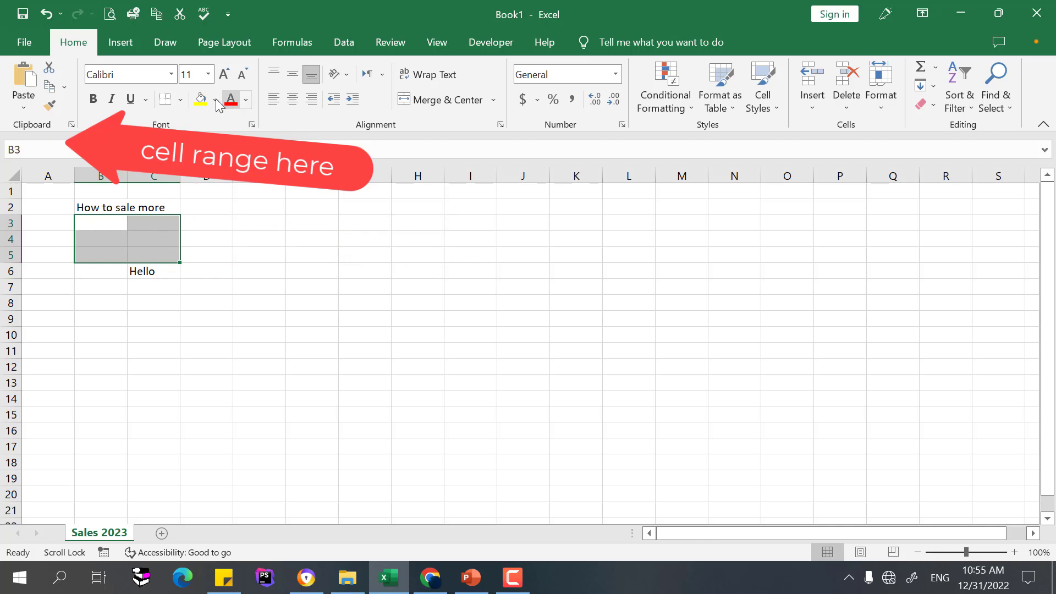
{"action": "left_click", "coordinate": [201, 110]}
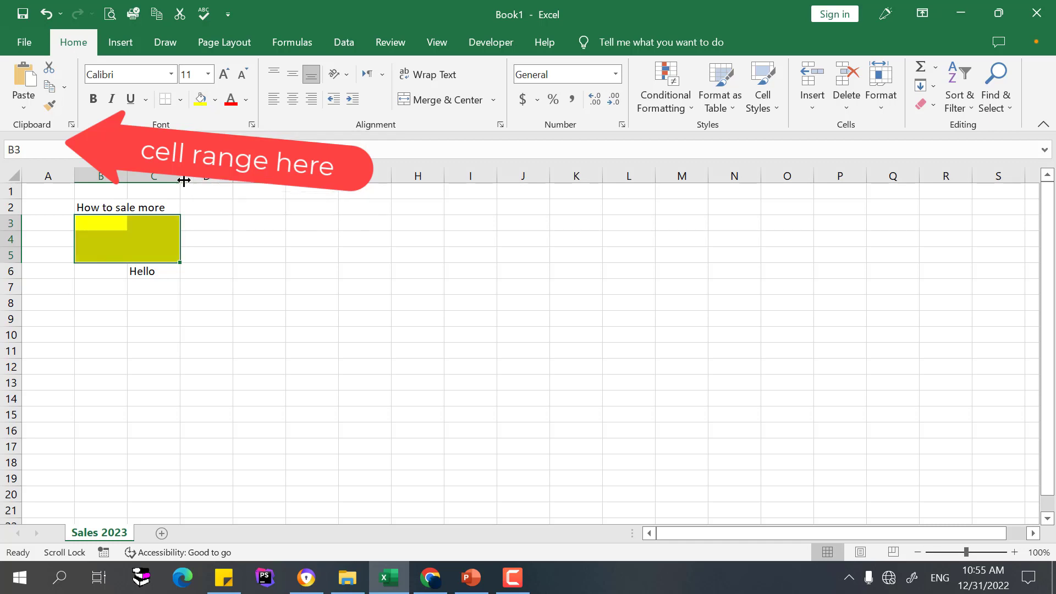
Examine the yellow block by selecting the whole range B3:C5 and single cells within it.
{"action": "left_click", "coordinate": [152, 234]}
{"action": "left_click_drag", "start_coordinate": [102, 222], "coordinate": [123, 242]}
{"action": "left_click", "coordinate": [155, 243]}
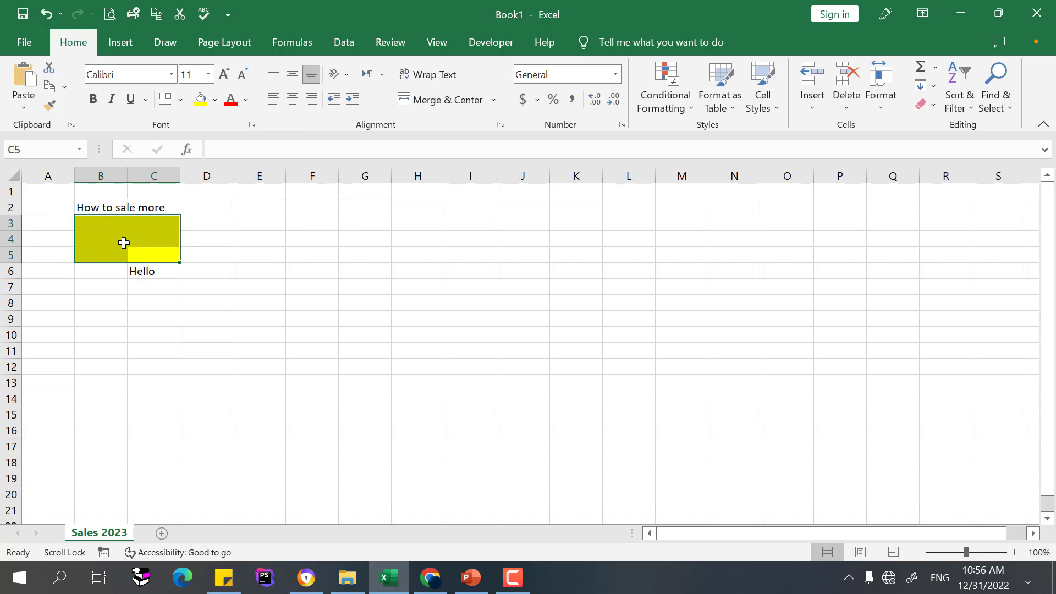
{"action": "left_click", "coordinate": [129, 246]}
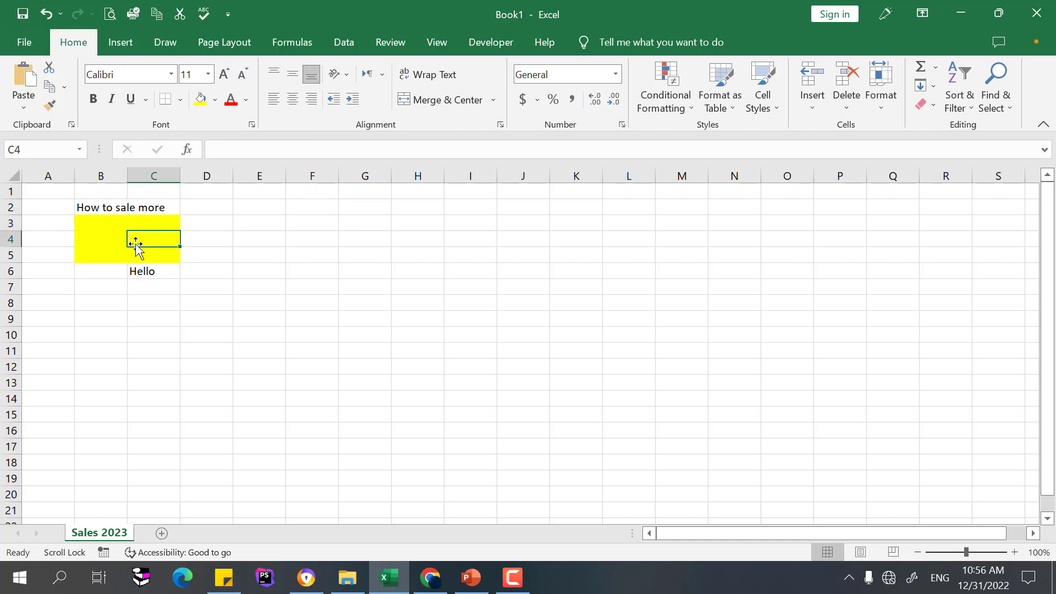
{"action": "left_click", "coordinate": [206, 240]}
{"action": "left_click", "coordinate": [163, 223]}
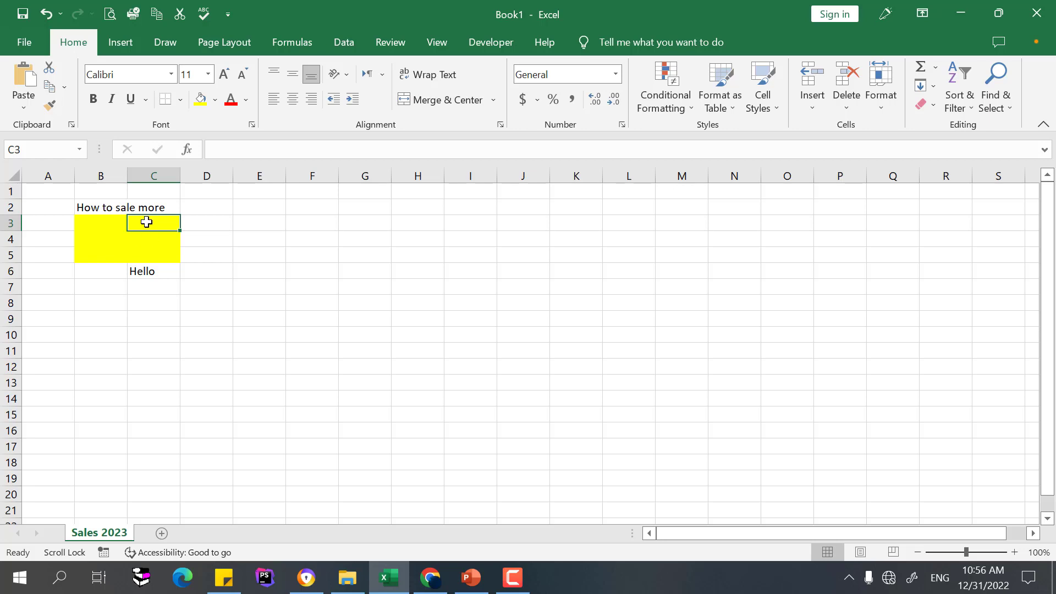
Enter the word "Text" in cell B3 and reselect that cell.
{"action": "left_click", "coordinate": [102, 222]}
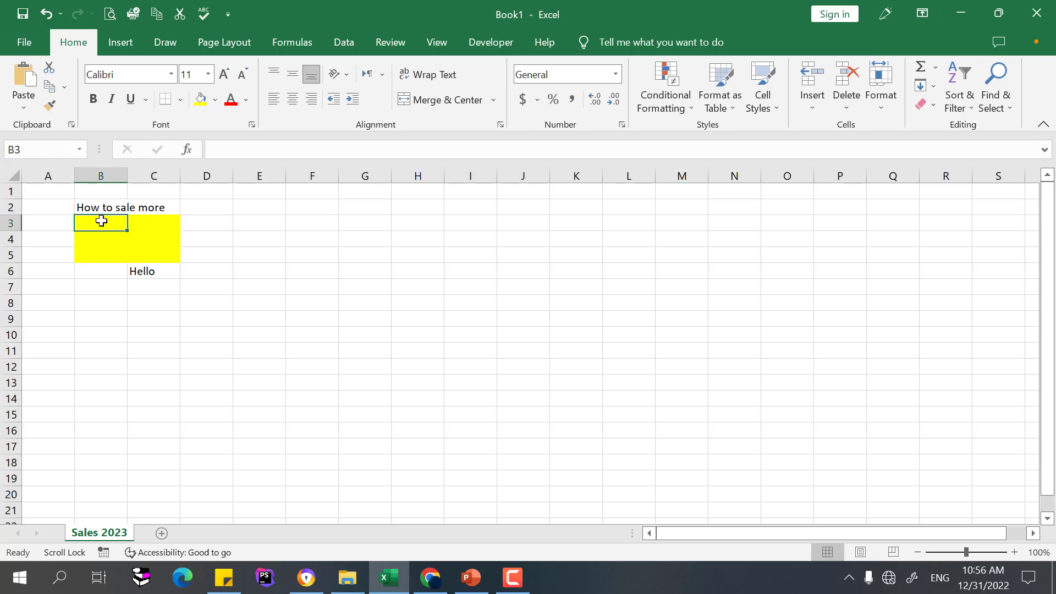
{"action": "type", "text": "Tex"}
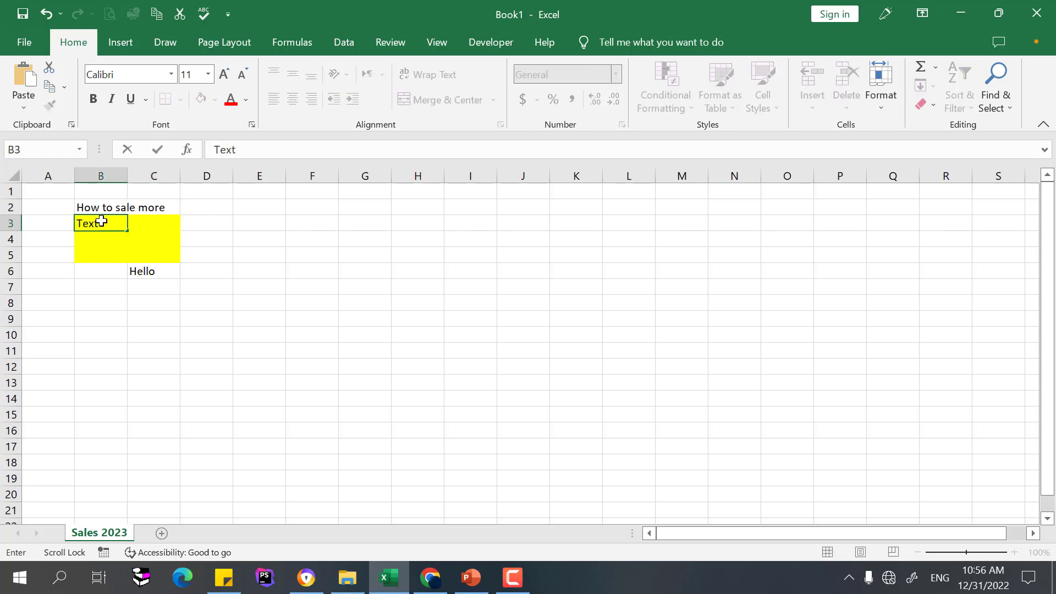
{"action": "type", "text": "t"}
{"action": "left_click", "coordinate": [165, 222]}
{"action": "left_click", "coordinate": [94, 224]}
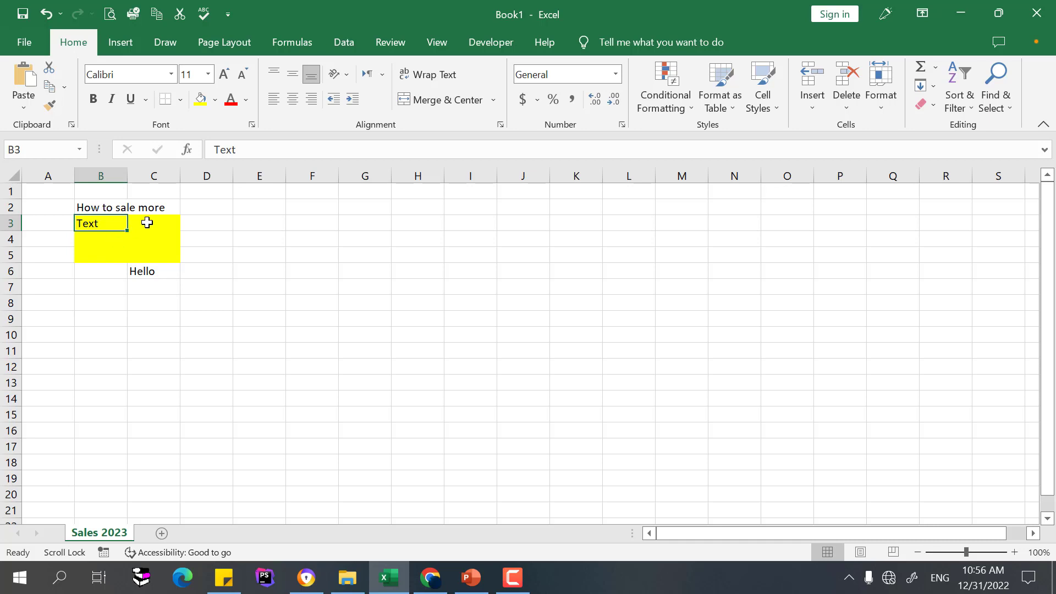
Review the available number formats for cell B3 without changing the format.
{"action": "left_click", "coordinate": [608, 74]}
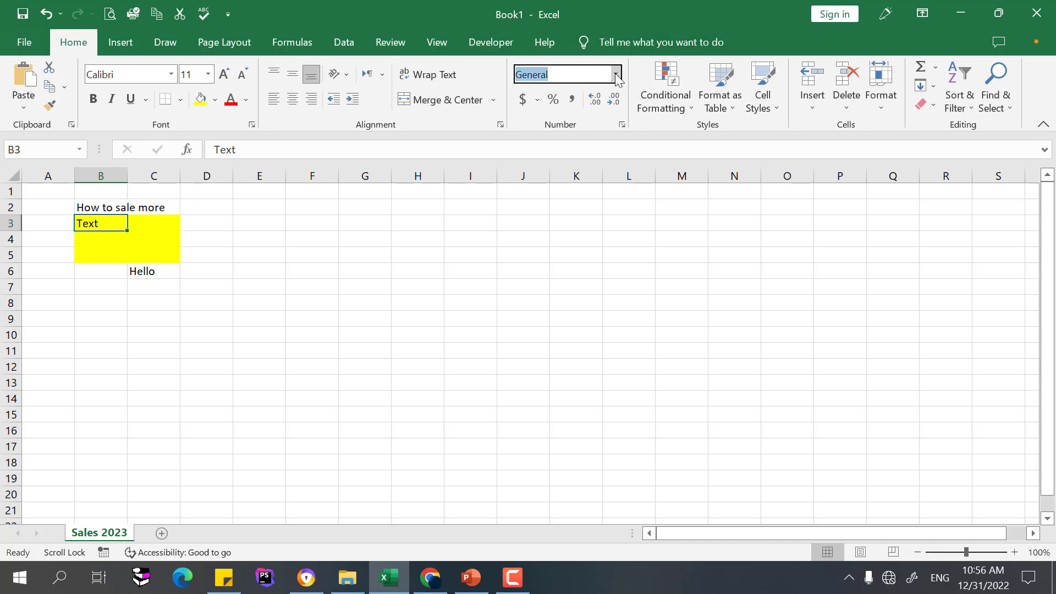
{"action": "left_click", "coordinate": [617, 76]}
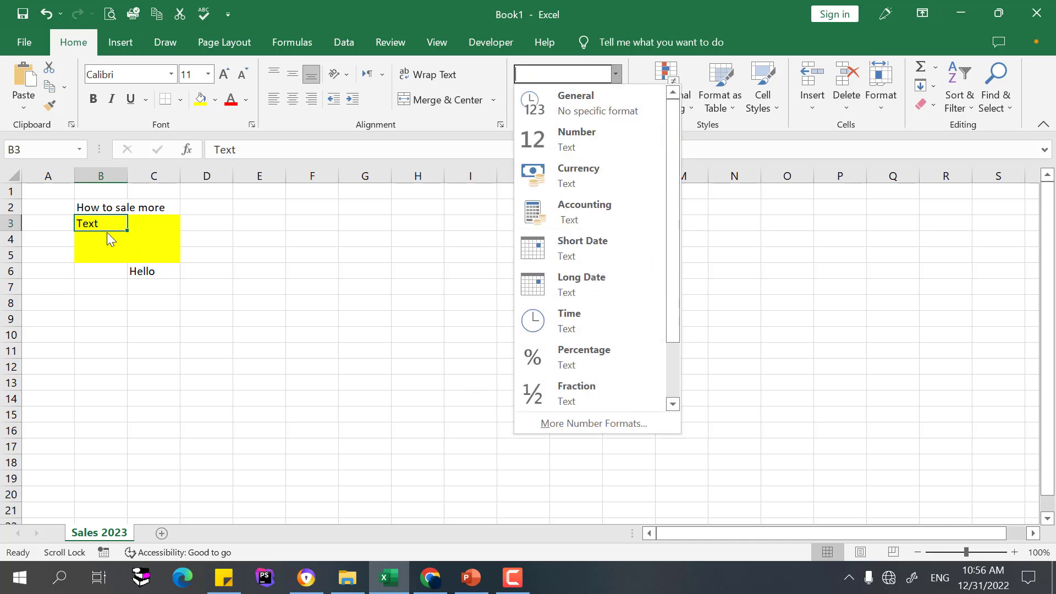
{"action": "left_click", "coordinate": [217, 302]}
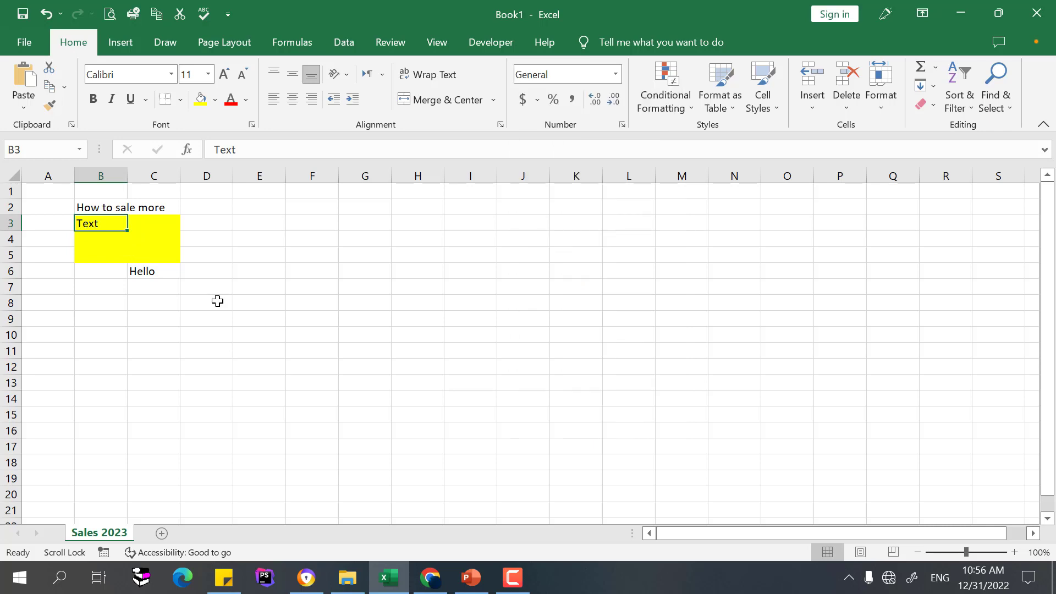
Select the yellow range B3:C5 starting from different corners, including from C3 to B5.
{"action": "left_click", "coordinate": [203, 257]}
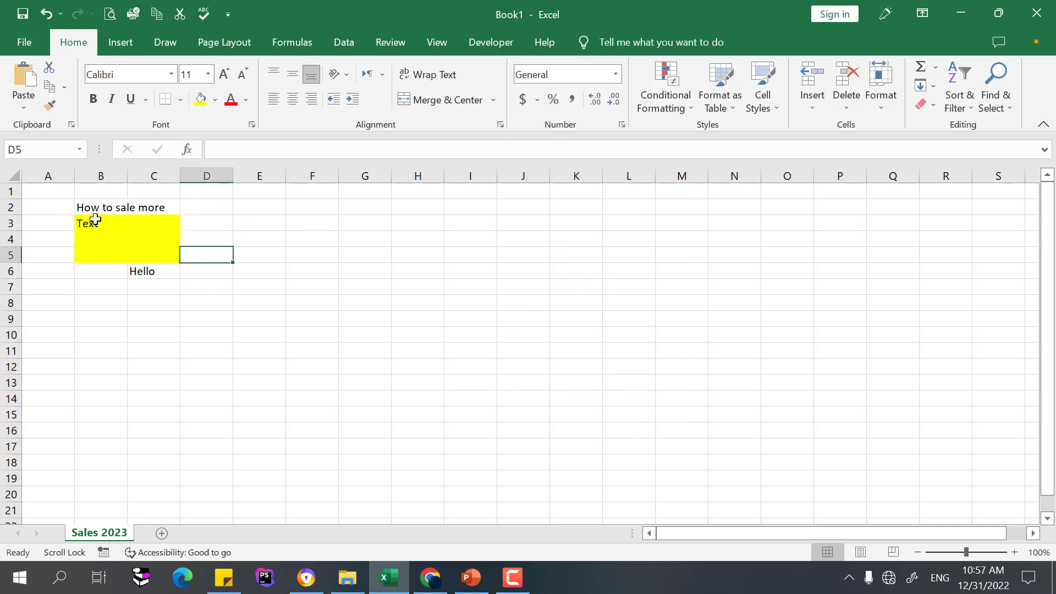
{"action": "left_click_drag", "start_coordinate": [92, 222], "coordinate": [172, 257]}
{"action": "left_click", "coordinate": [148, 249]}
{"action": "left_click_drag", "start_coordinate": [138, 224], "coordinate": [81, 250]}
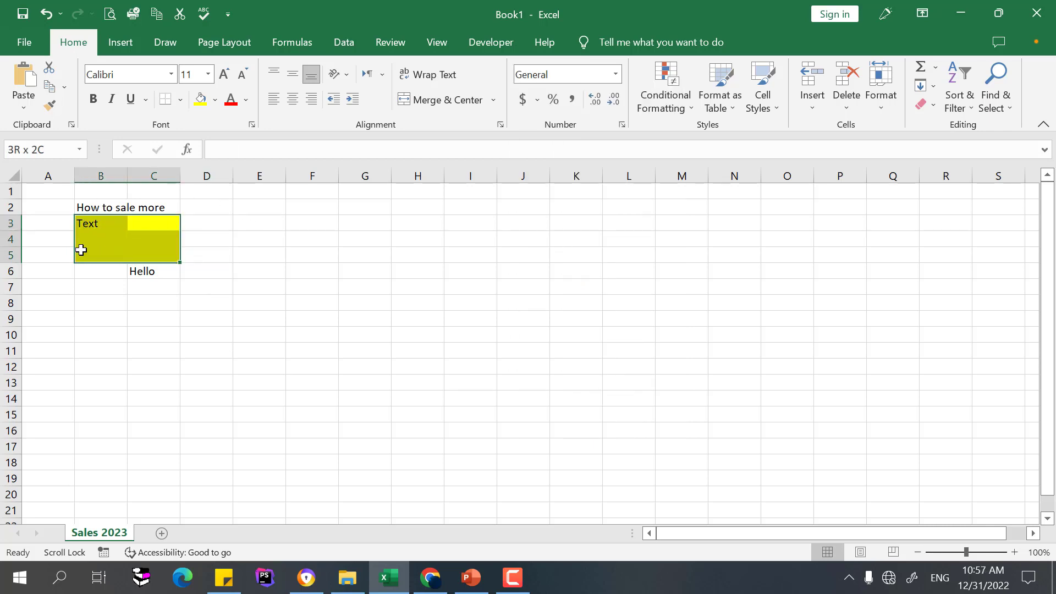
{"action": "left_click", "coordinate": [152, 221]}
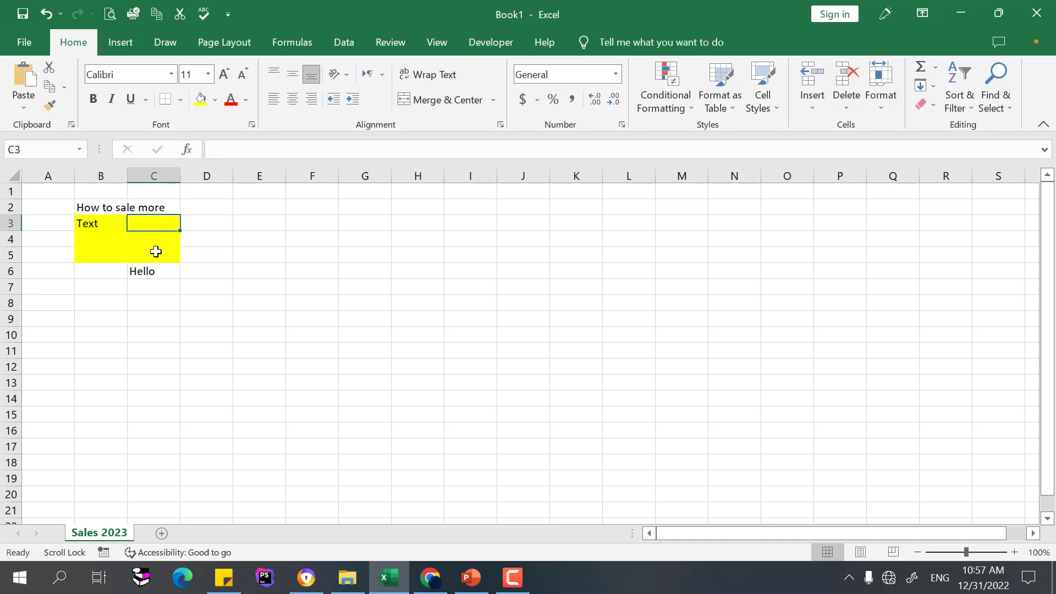
Change the font color of the text in cell B3 to red.
{"action": "left_click", "coordinate": [118, 211]}
{"action": "left_click", "coordinate": [90, 224]}
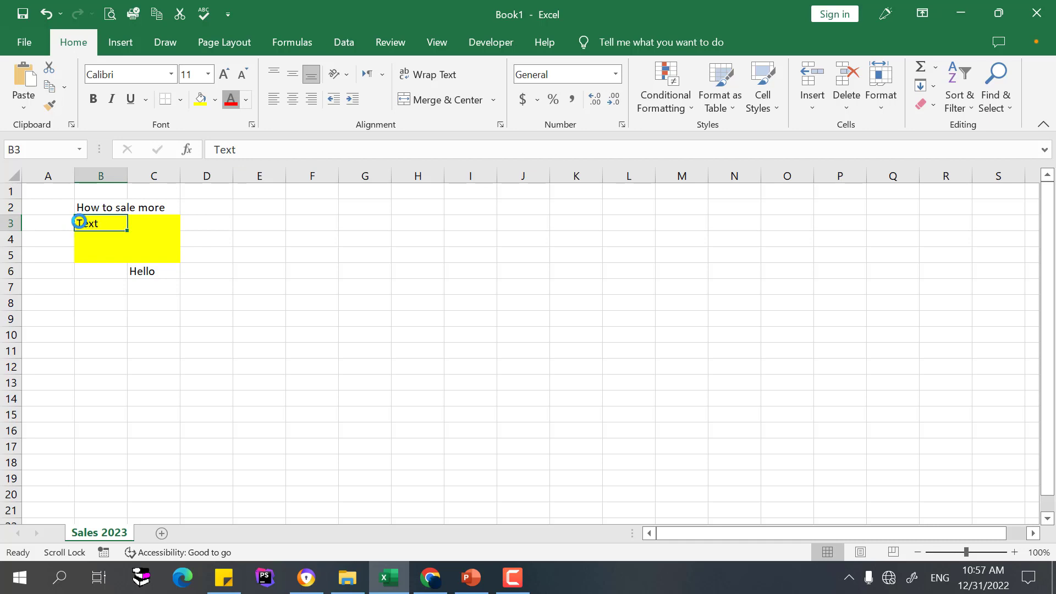
{"action": "left_click", "coordinate": [237, 93]}
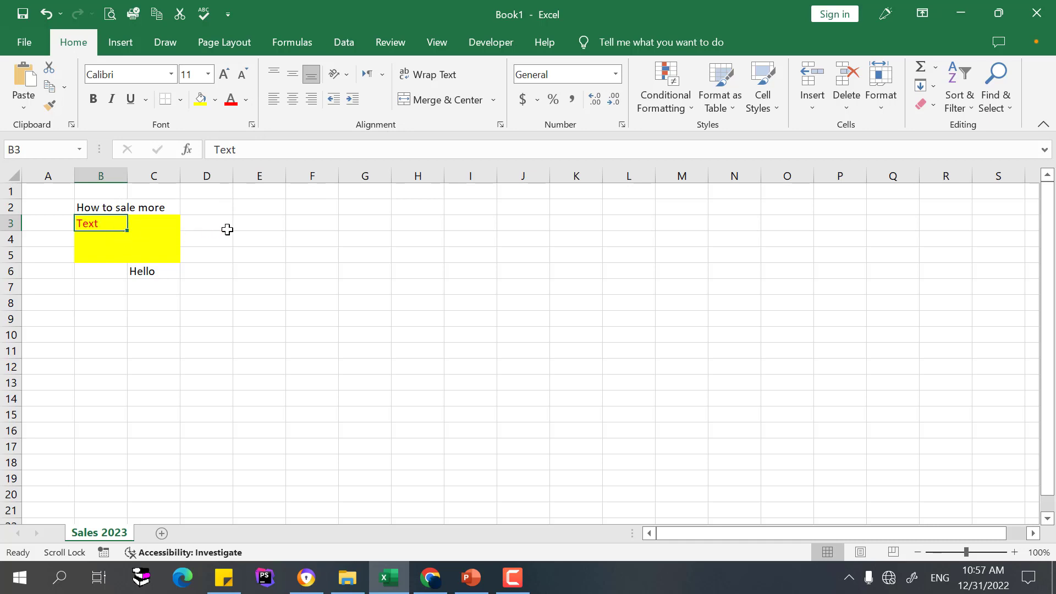
Enter the numbers 1, 3 and 3 in cells D2, D3 and D4.
{"action": "left_click", "coordinate": [210, 209]}
{"action": "type", "text": "1"}
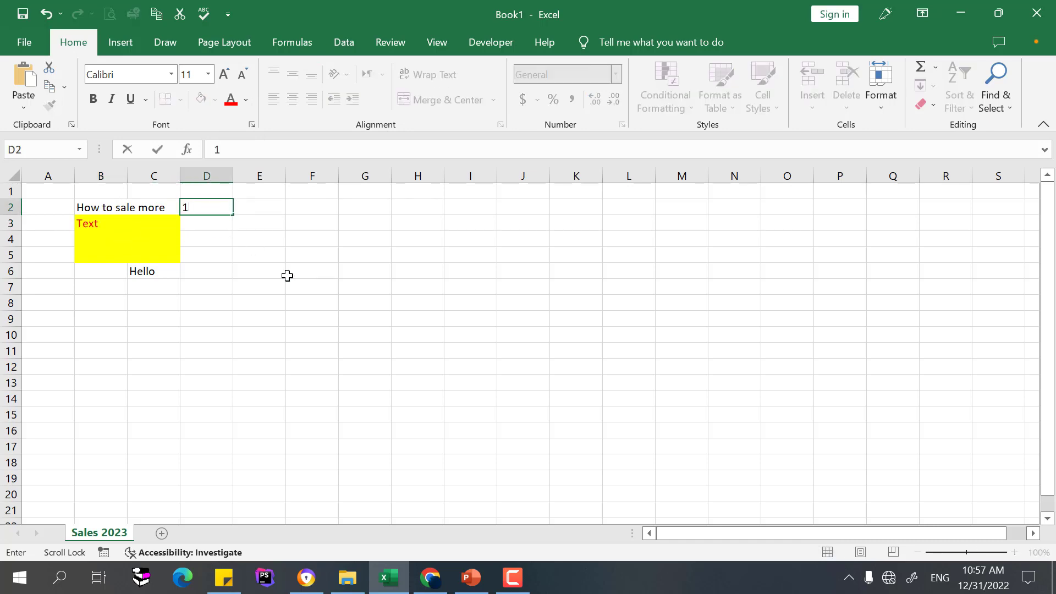
{"action": "key", "text": "Return"}
{"action": "type", "text": "3"}
{"action": "key", "text": "Return"}
{"action": "type", "text": "3"}
{"action": "key", "text": "Return"}
{"action": "type", "text": "3"}
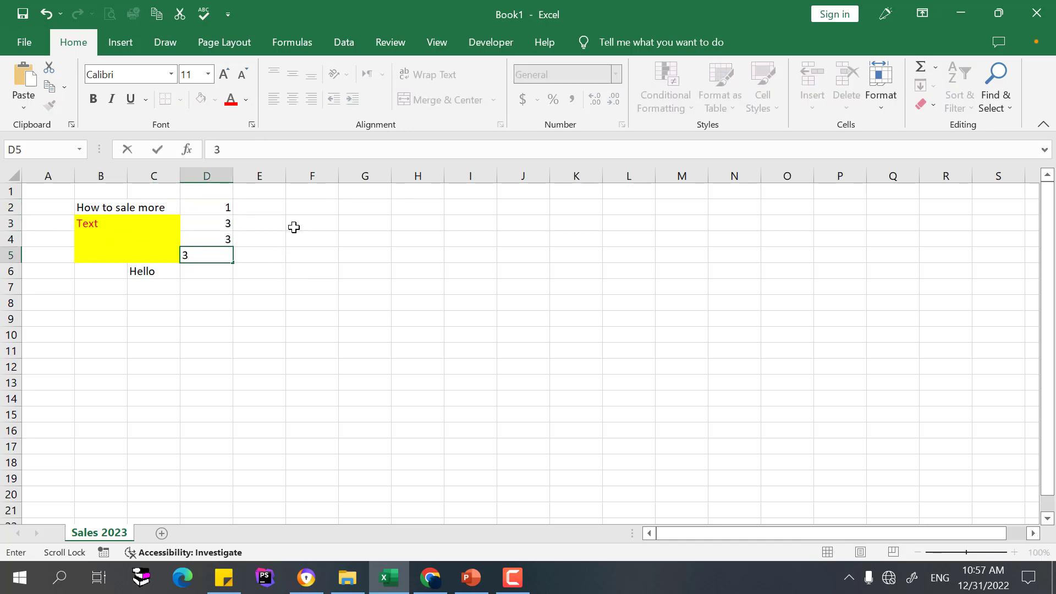
{"action": "key", "text": "BackSpace"}
{"action": "type", "text": "=su"}
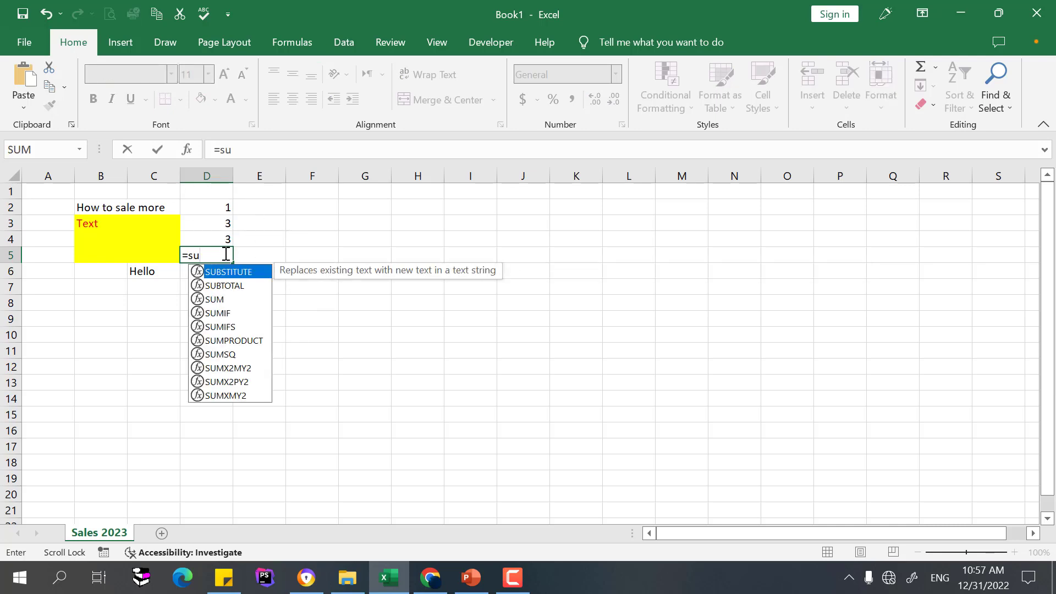
{"action": "key", "text": "BackSpace"}
{"action": "key", "text": "BackSpace"}
{"action": "key", "text": "BackSpace"}
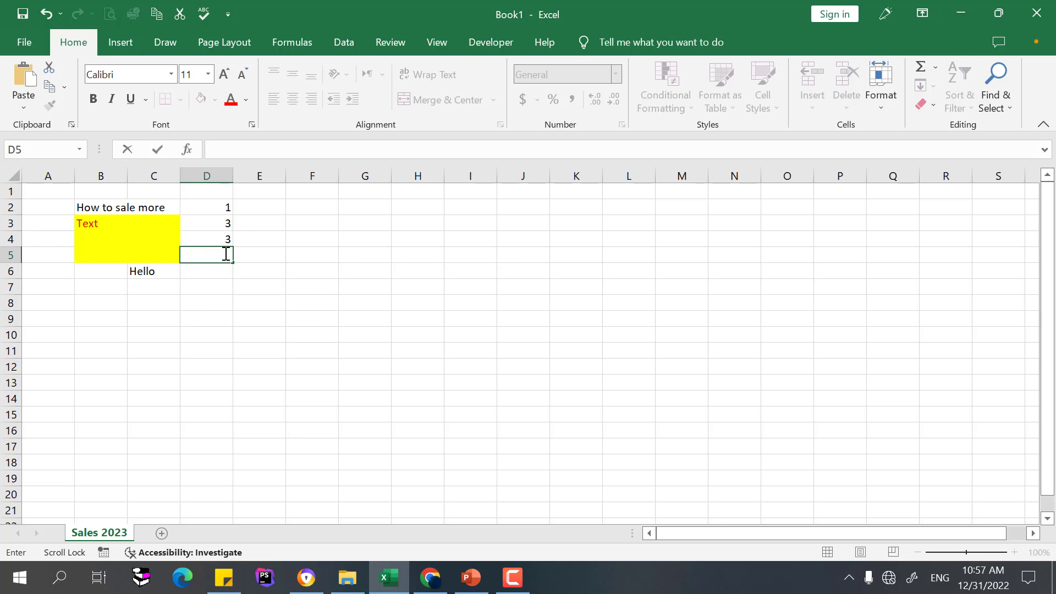
Enter the formula =SUM(D2,D3,D4) in cell D5 and check it against the range D2:D4.
{"action": "type", "text": "="}
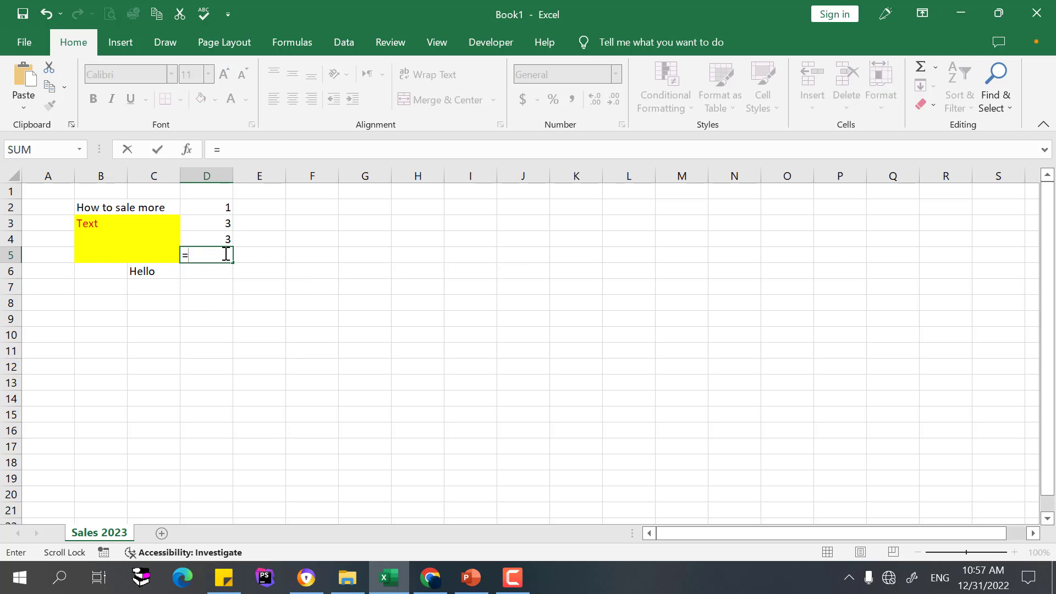
{"action": "type", "text": "SUM"}
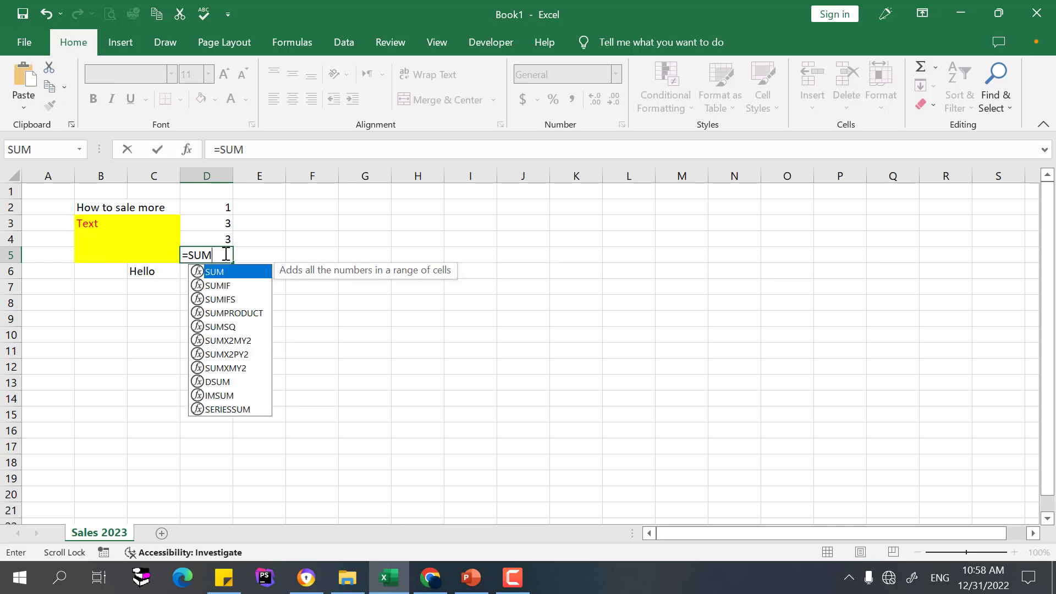
{"action": "type", "text": "("}
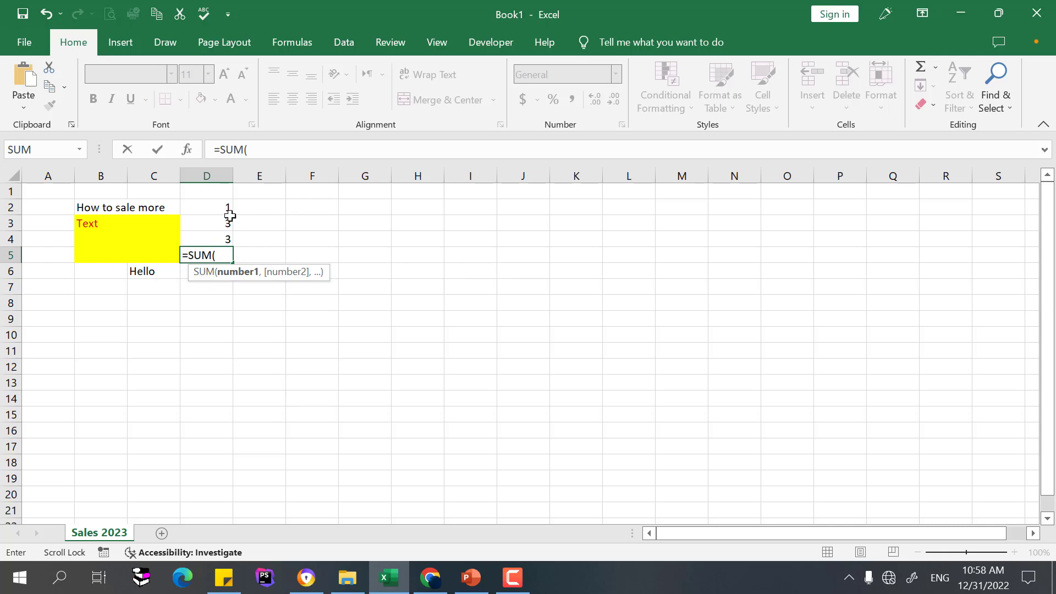
{"action": "left_click", "coordinate": [218, 205]}
{"action": "left_click", "coordinate": [219, 223]}
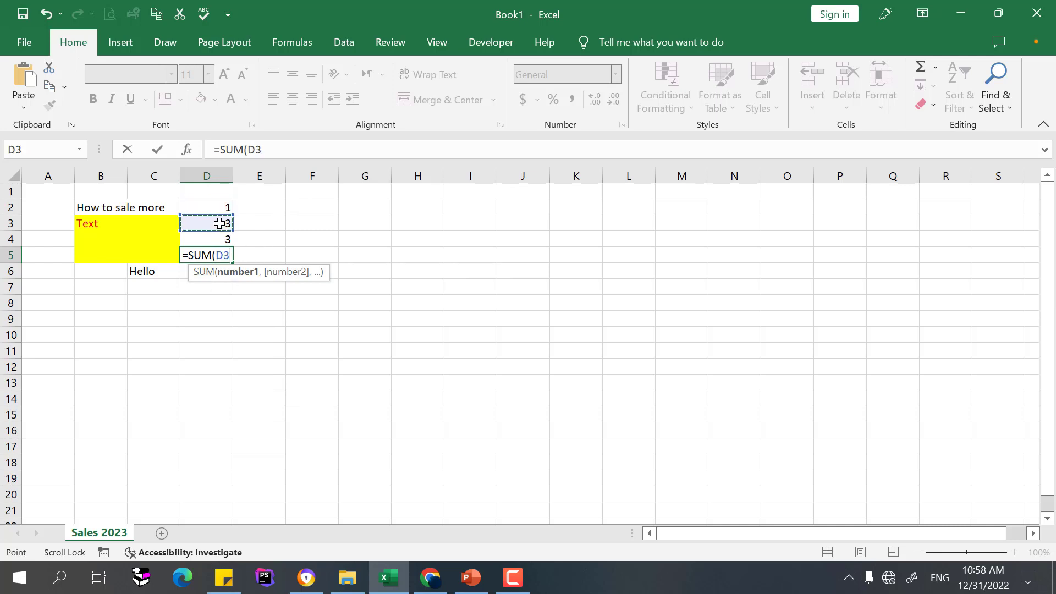
{"action": "left_click", "coordinate": [222, 208]}
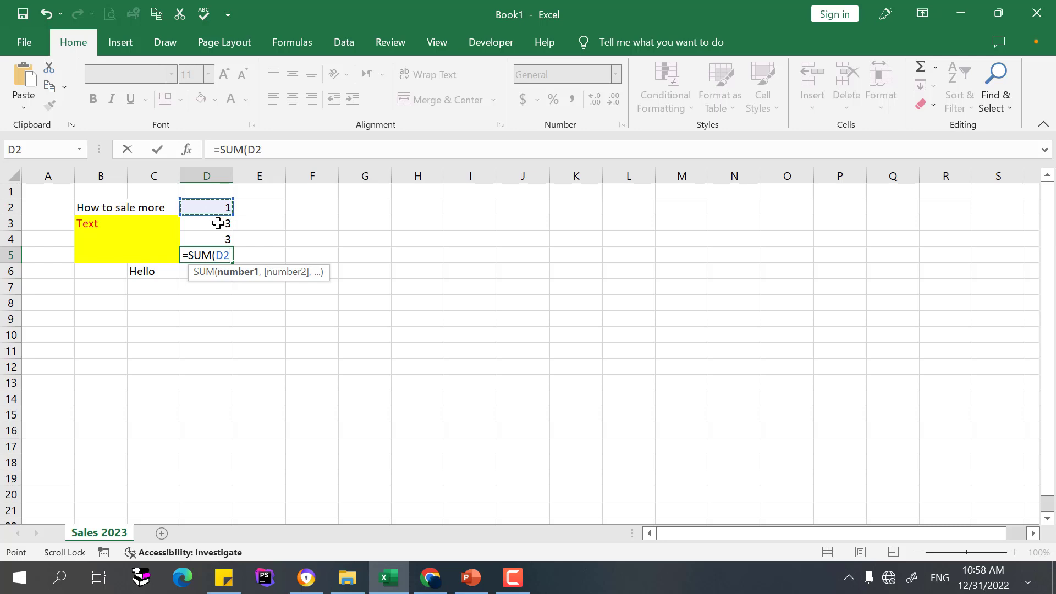
{"action": "type", "text": ","}
{"action": "left_click", "coordinate": [217, 224]}
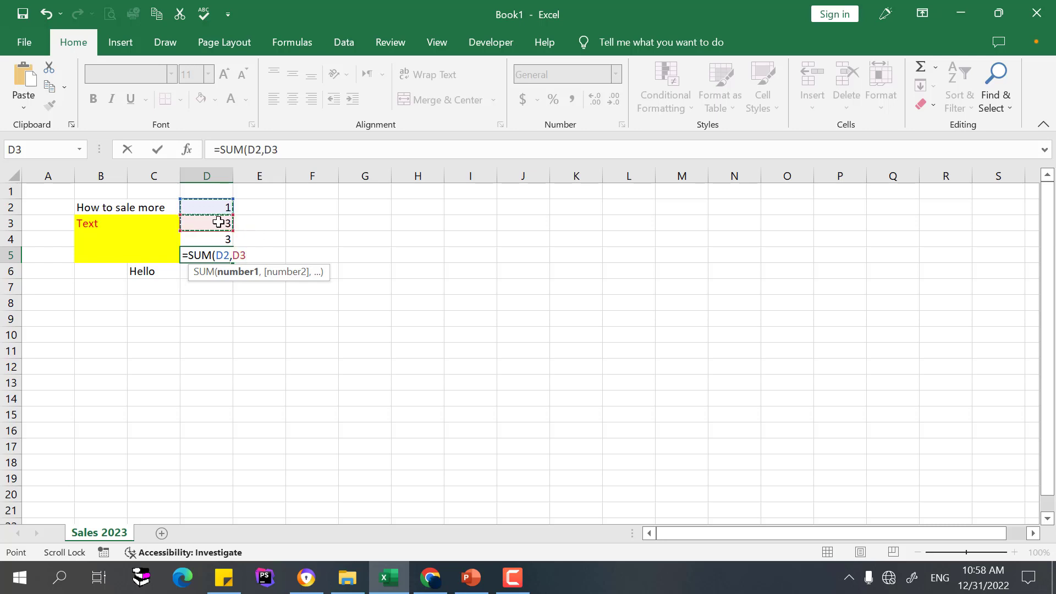
{"action": "type", "text": ","}
{"action": "left_click", "coordinate": [214, 238]}
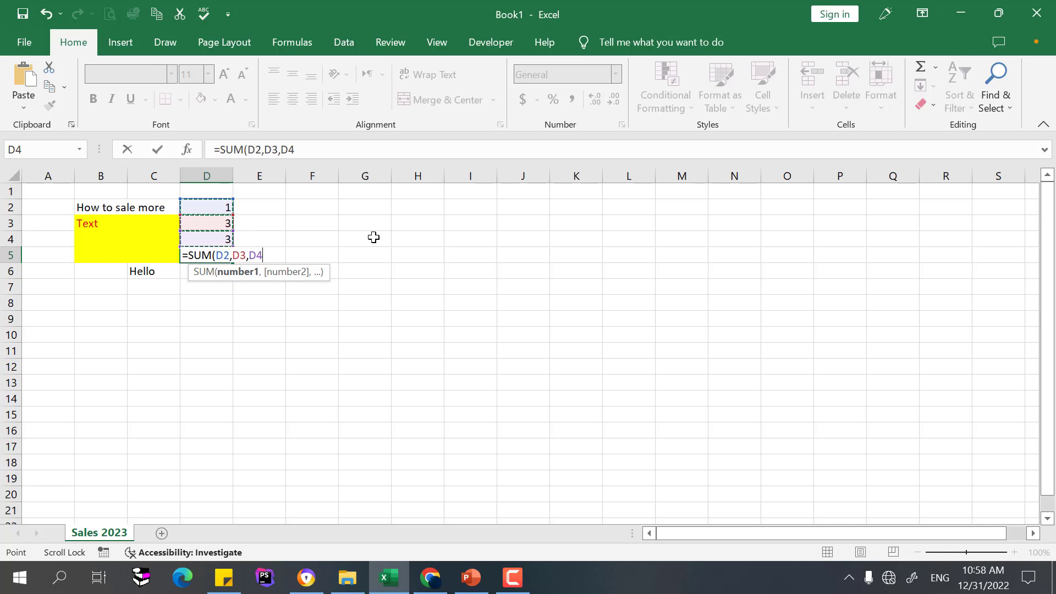
{"action": "type", "text": ")"}
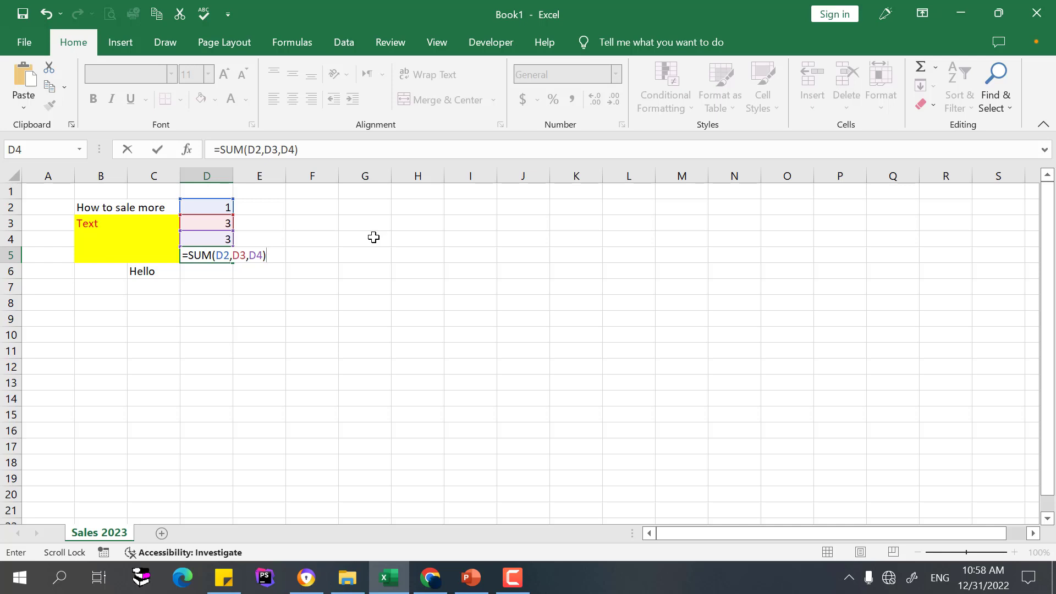
{"action": "key", "text": "Return"}
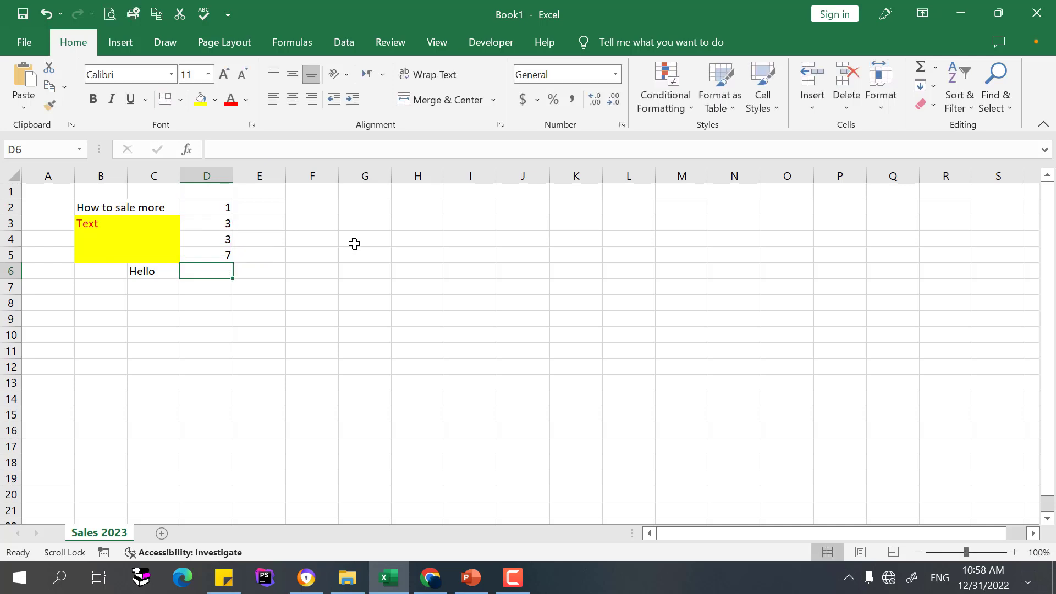
{"action": "left_click", "coordinate": [227, 257]}
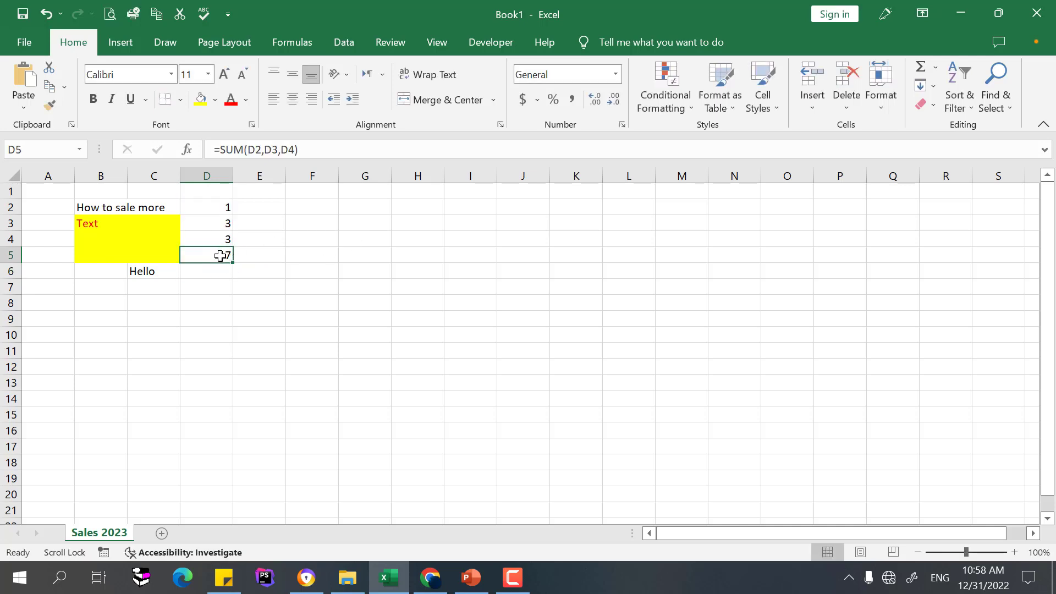
{"action": "left_click_drag", "start_coordinate": [219, 207], "coordinate": [219, 234]}
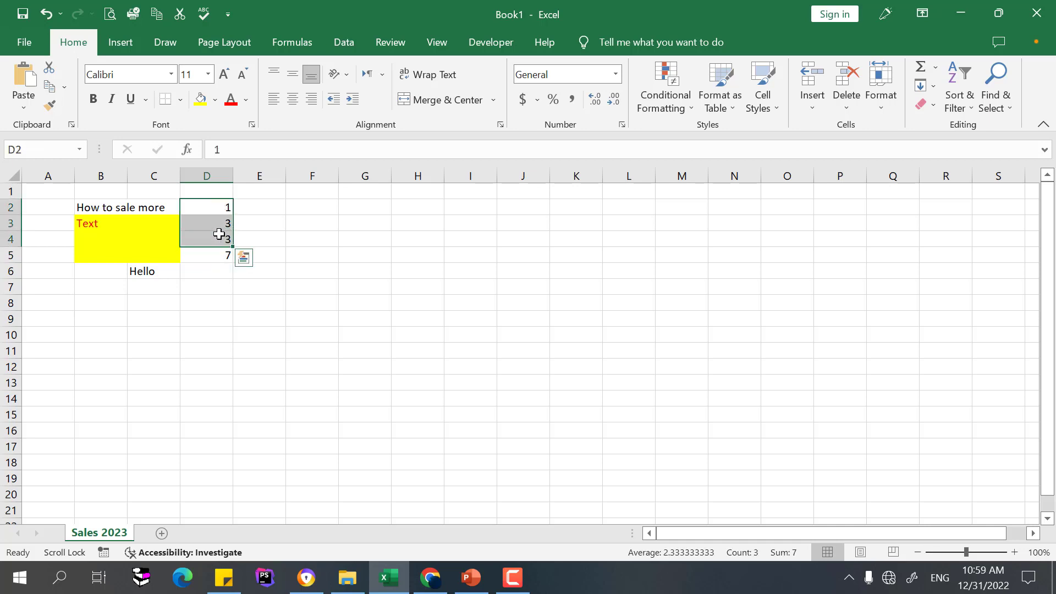
{"action": "left_click", "coordinate": [212, 205]}
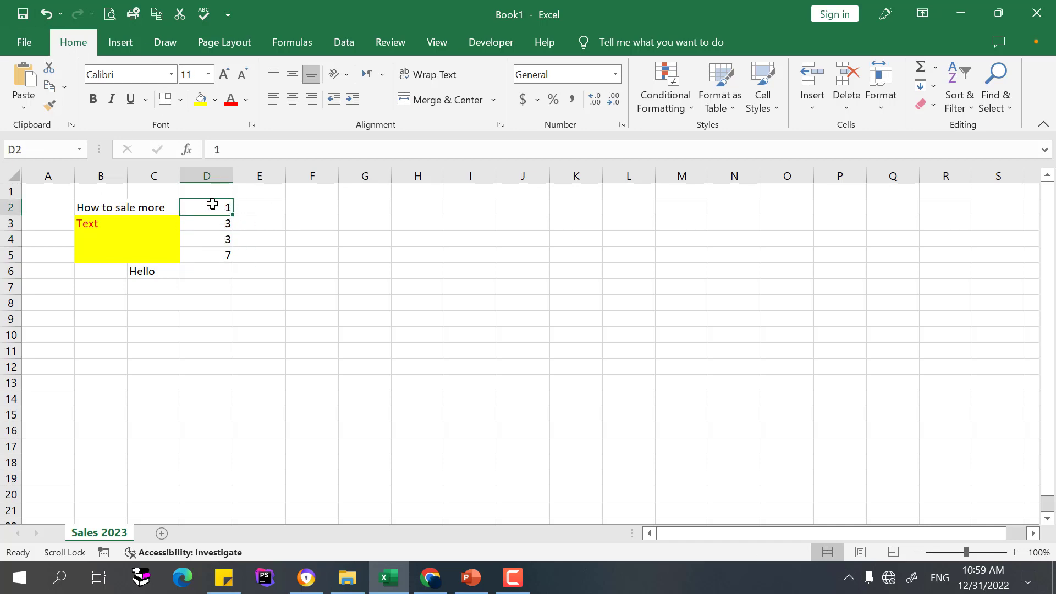
{"action": "right_click", "coordinate": [201, 204]}
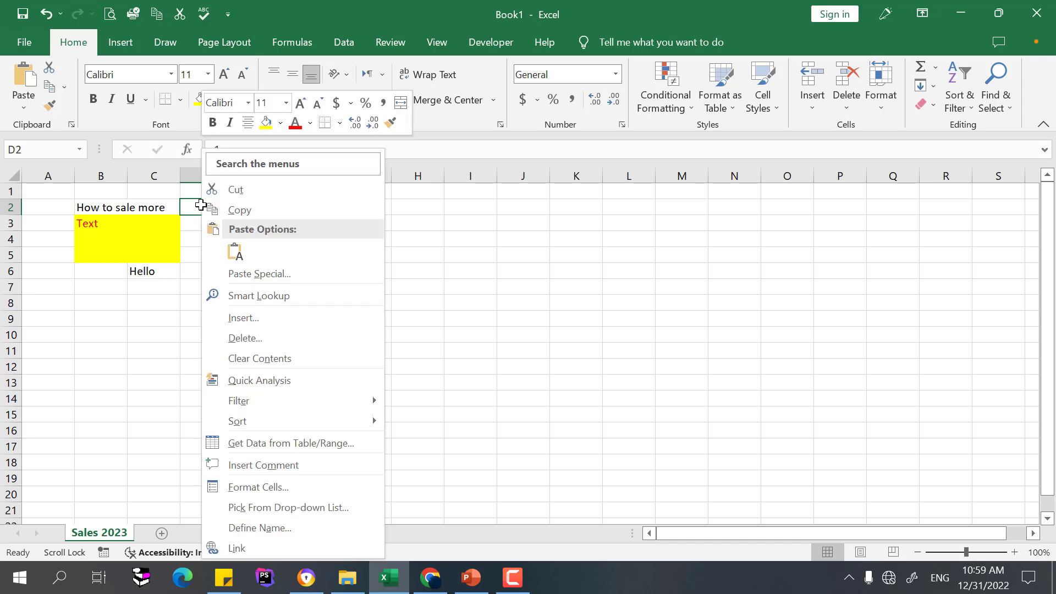
{"action": "left_click", "coordinate": [236, 337]}
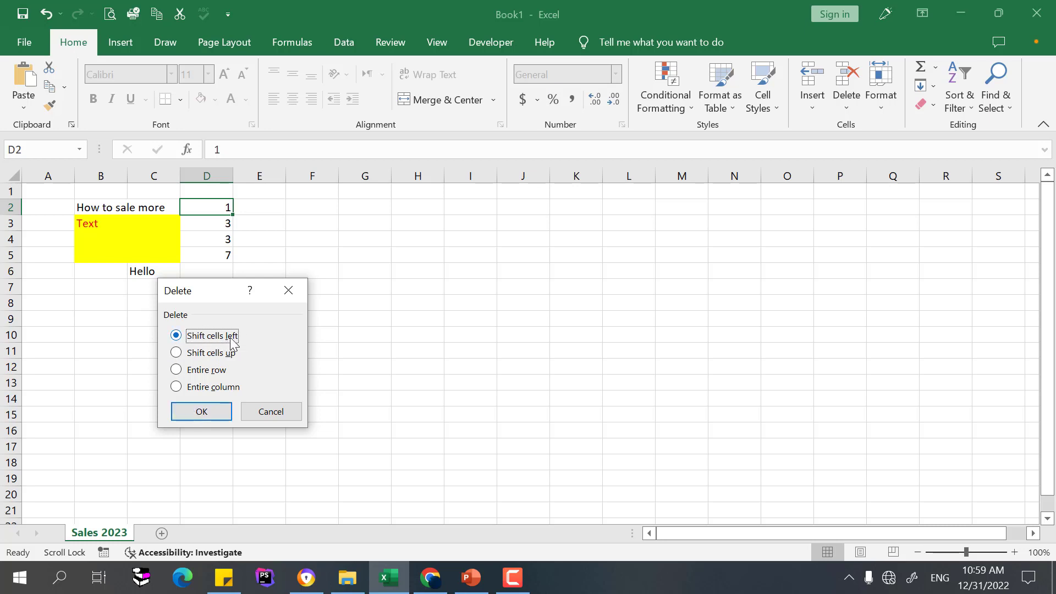
{"action": "left_click", "coordinate": [212, 355]}
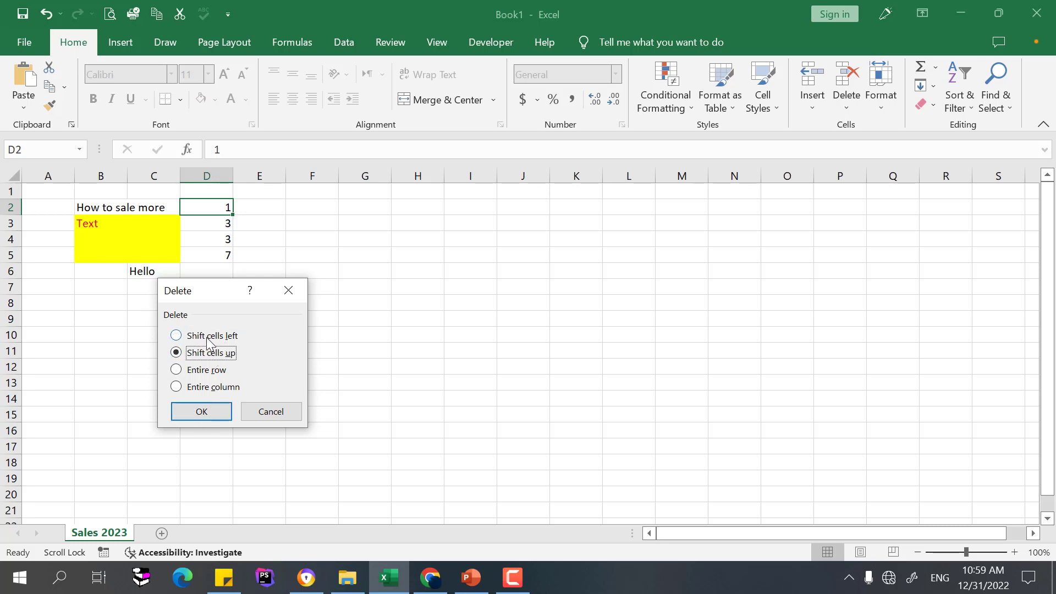
{"action": "left_click", "coordinate": [211, 337]}
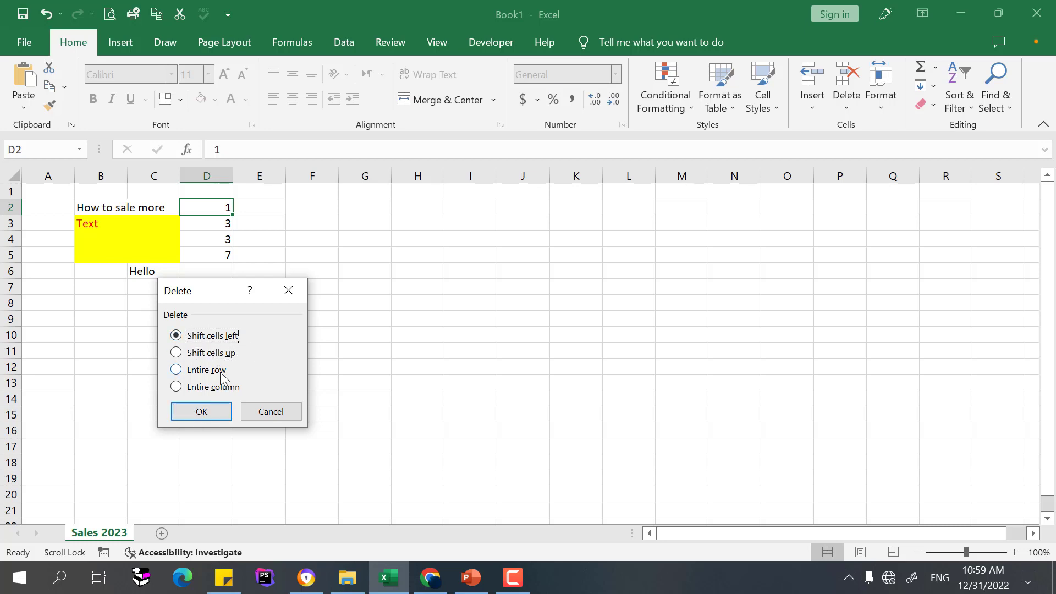
{"action": "left_click", "coordinate": [282, 418]}
Clear the contents of cell D2 without shifting the neighbouring cells.
{"action": "left_click", "coordinate": [221, 221]}
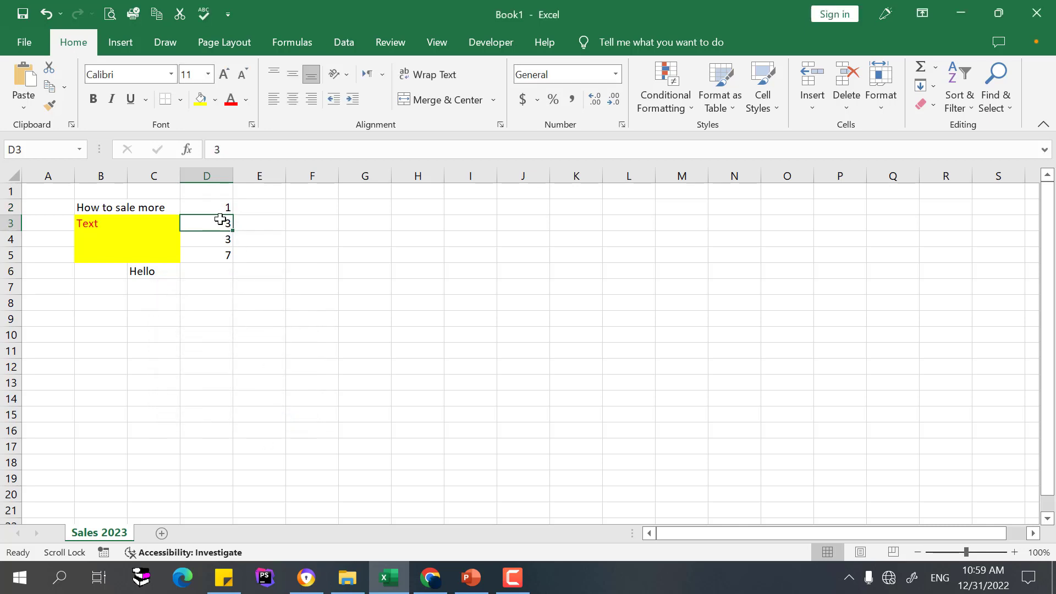
{"action": "left_click", "coordinate": [222, 208]}
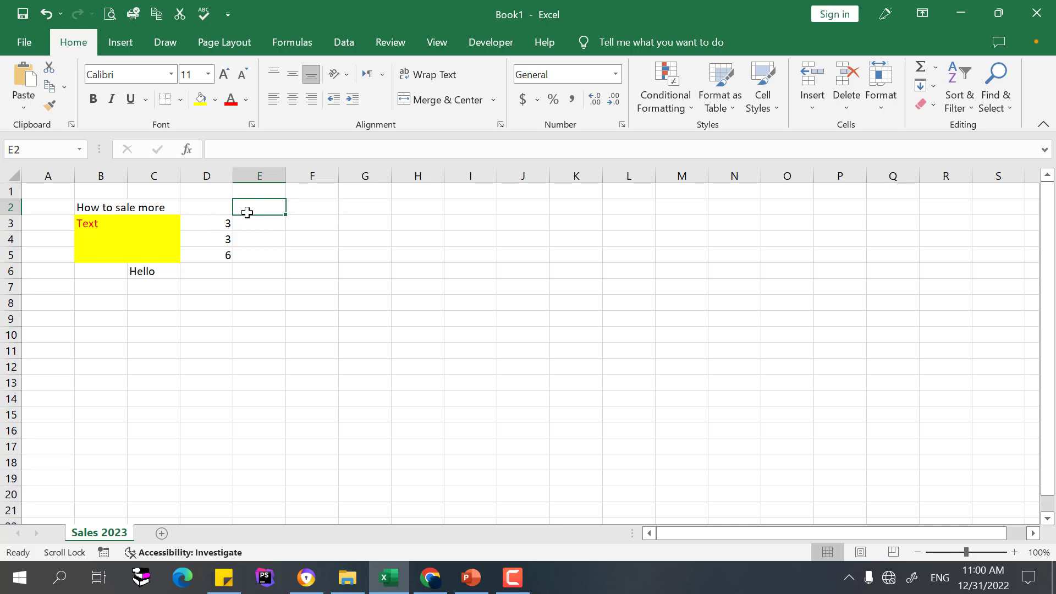
Move the value in cell D3 to cell F3.
{"action": "left_click", "coordinate": [212, 225]}
{"action": "mouse_move", "coordinate": [228, 231]}
{"action": "left_mouse_down"}
{"action": "mouse_move", "coordinate": [292, 232]}
{"action": "mouse_move", "coordinate": [295, 192]}
{"action": "mouse_move", "coordinate": [308, 230]}
{"action": "mouse_move", "coordinate": [219, 235]}
{"action": "left_mouse_up"}
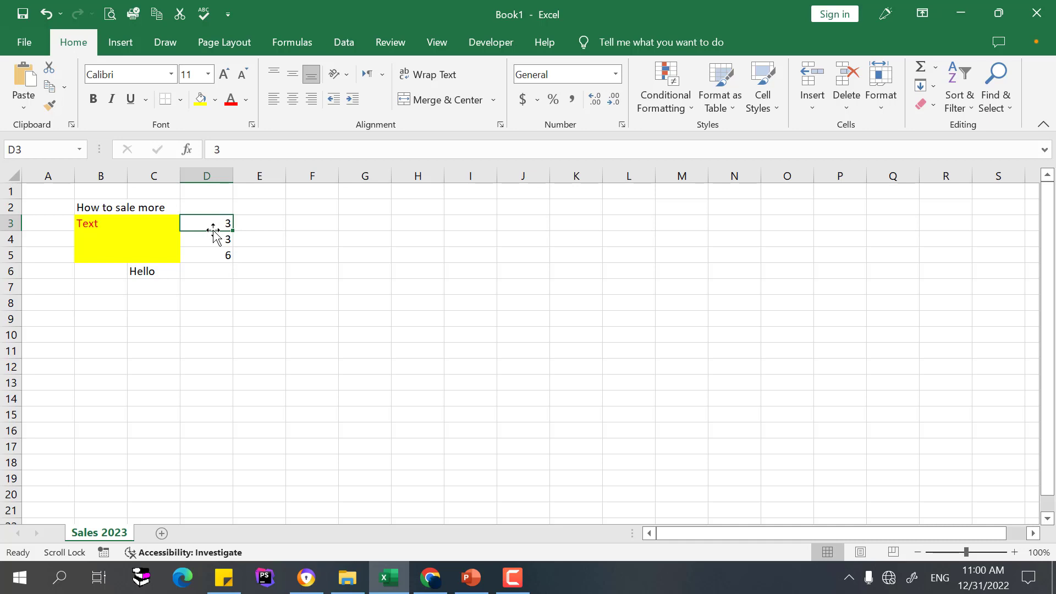
{"action": "left_click_drag", "start_coordinate": [214, 230], "coordinate": [341, 222]}
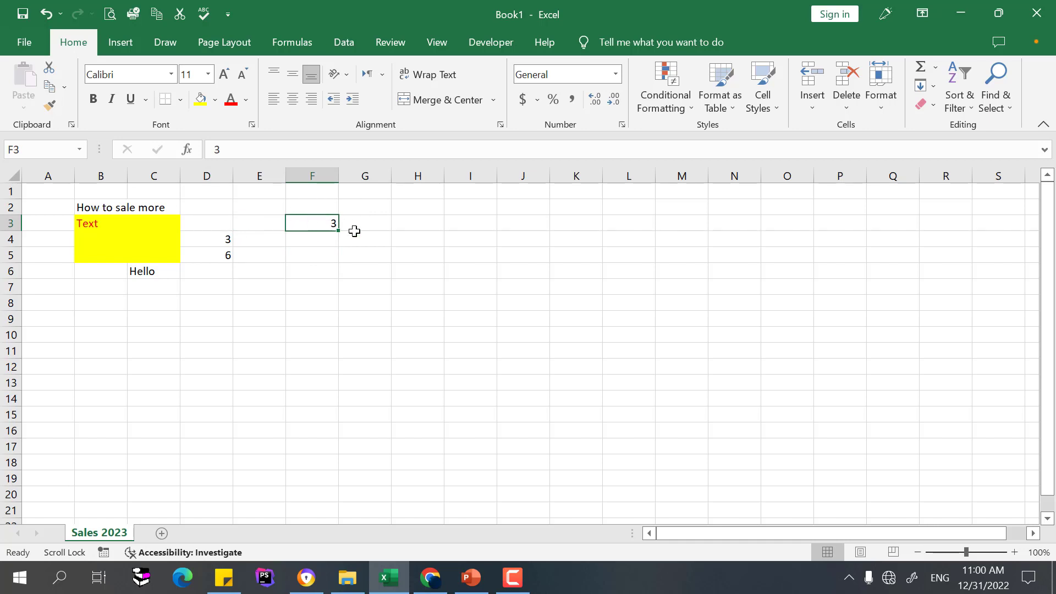
{"action": "left_click", "coordinate": [402, 234]}
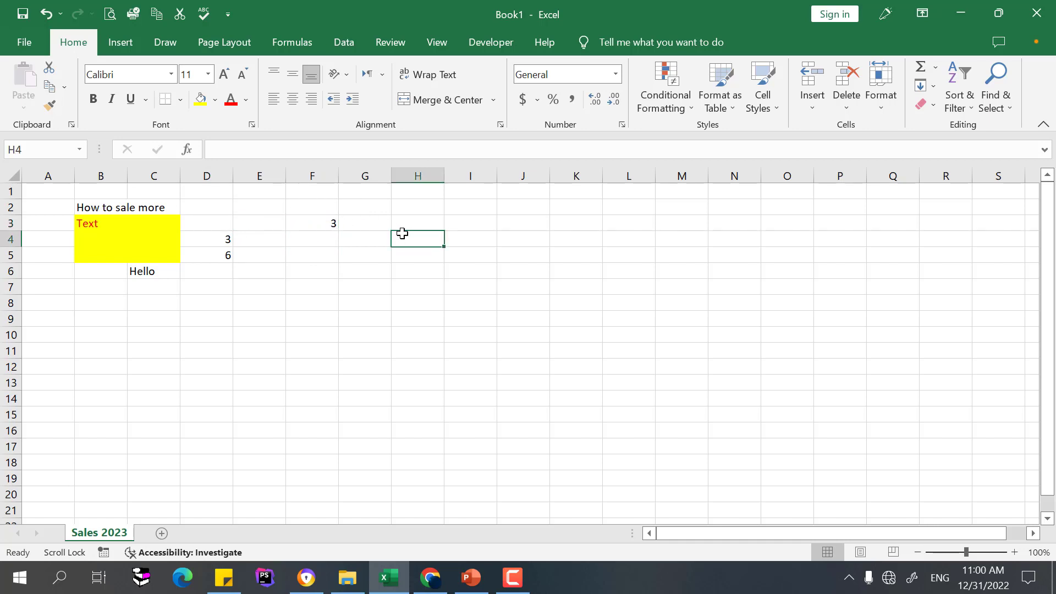
Fill the value of cell F3 down to F7 and extend the filled range across to column G.
{"action": "left_click", "coordinate": [312, 223]}
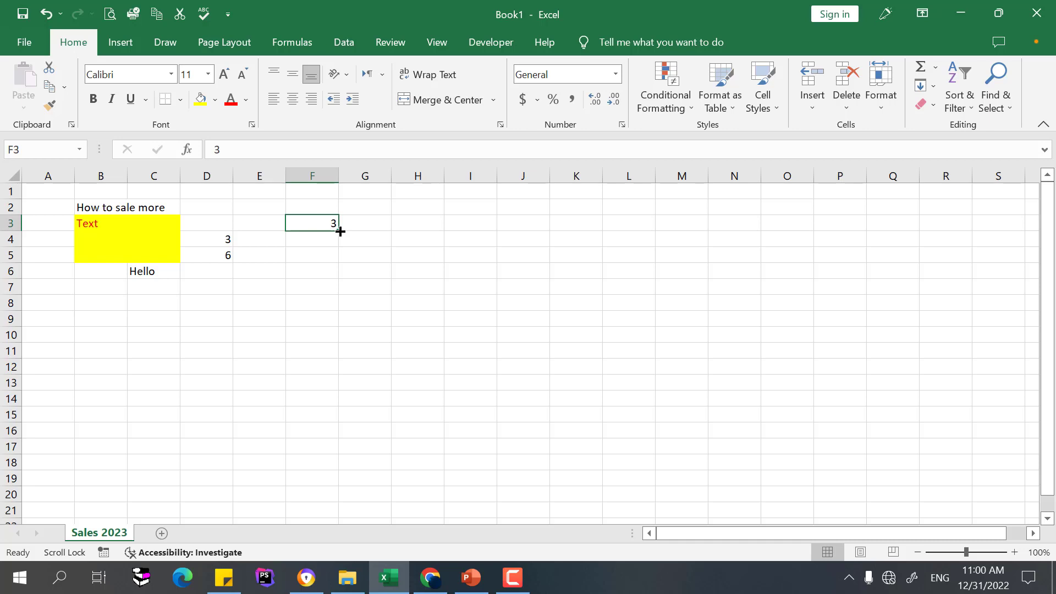
{"action": "left_click_drag", "start_coordinate": [340, 231], "coordinate": [339, 290]}
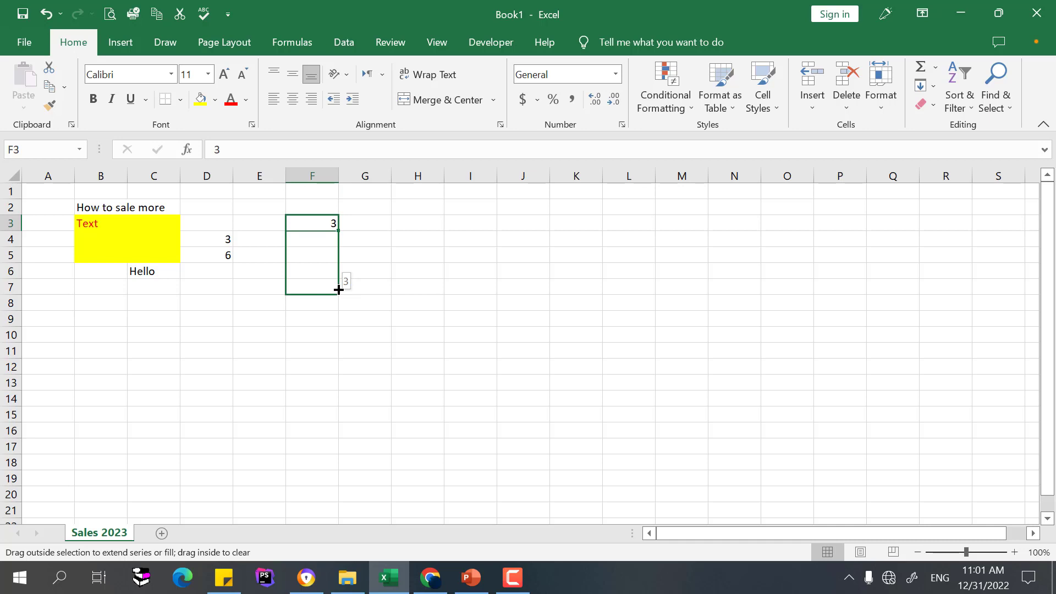
{"action": "left_click_drag", "start_coordinate": [339, 290], "coordinate": [339, 290]}
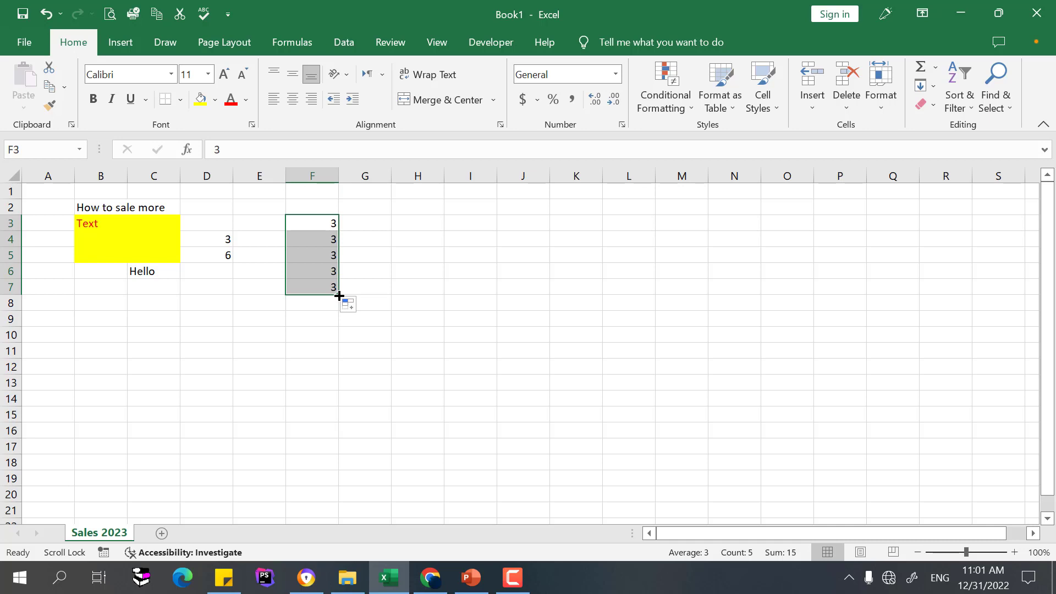
{"action": "left_click_drag", "start_coordinate": [340, 296], "coordinate": [391, 292]}
Copy cell F3 and paste it into cell D9.
{"action": "left_click", "coordinate": [334, 224]}
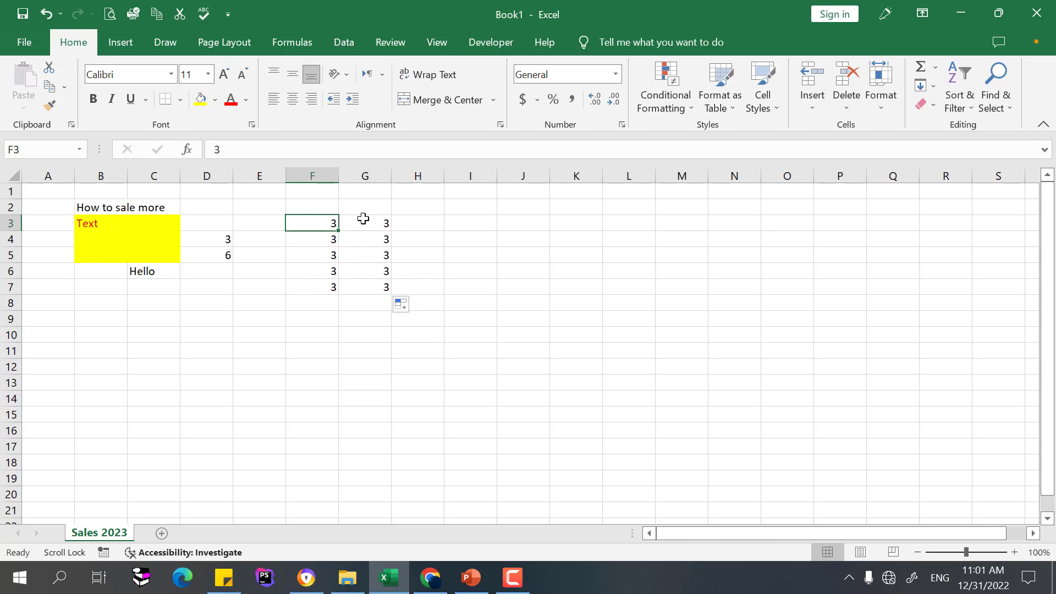
{"action": "right_click", "coordinate": [323, 221]}
{"action": "left_click", "coordinate": [349, 211]}
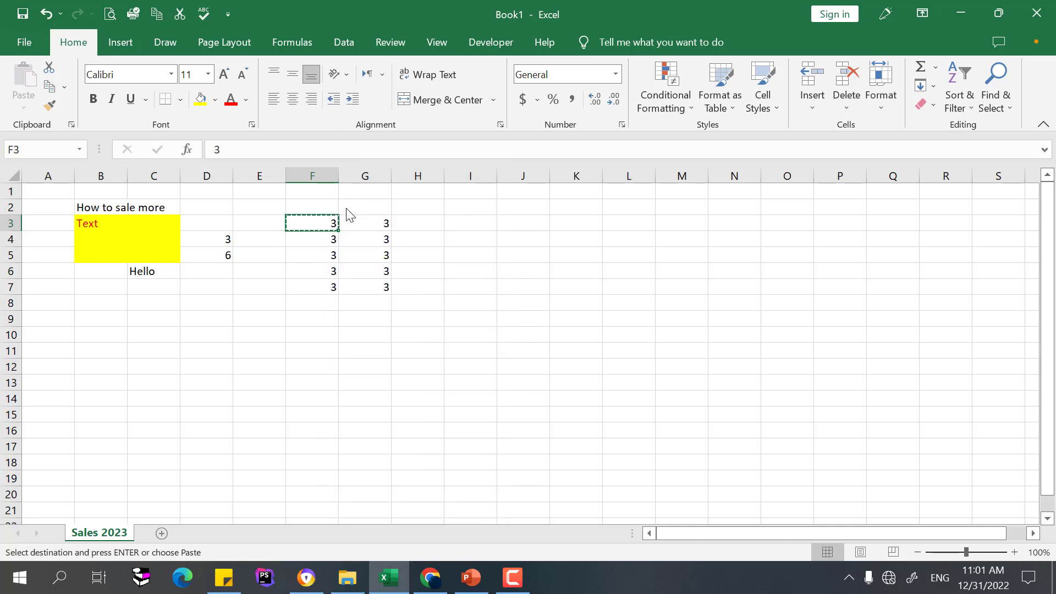
{"action": "left_click", "coordinate": [217, 320]}
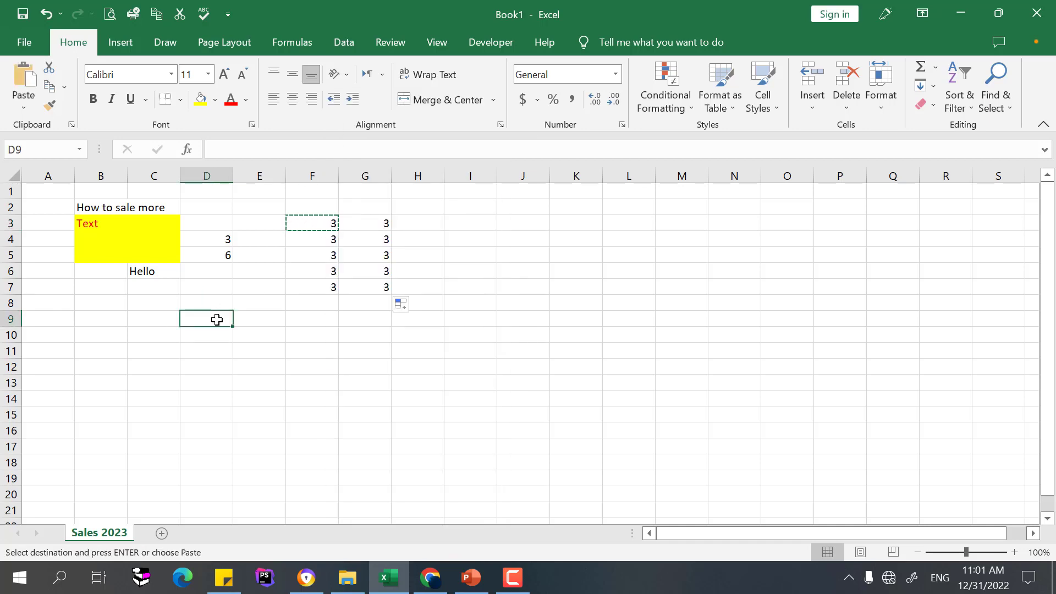
{"action": "right_click", "coordinate": [216, 320]}
{"action": "left_click", "coordinate": [251, 250]}
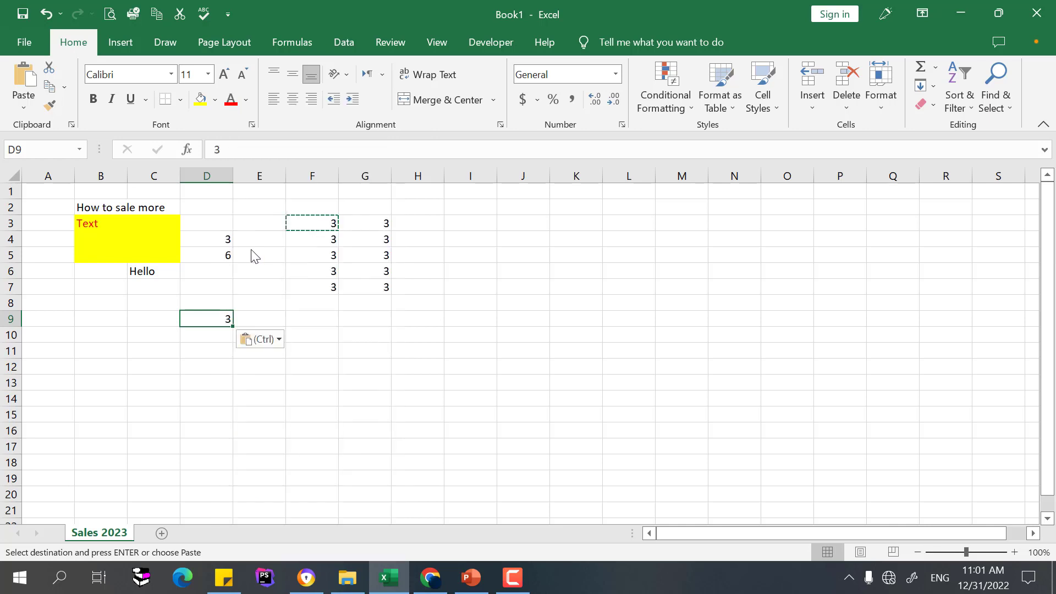
Copy the SUM cell D5 and paste only its value into cell F8.
{"action": "left_click", "coordinate": [216, 255]}
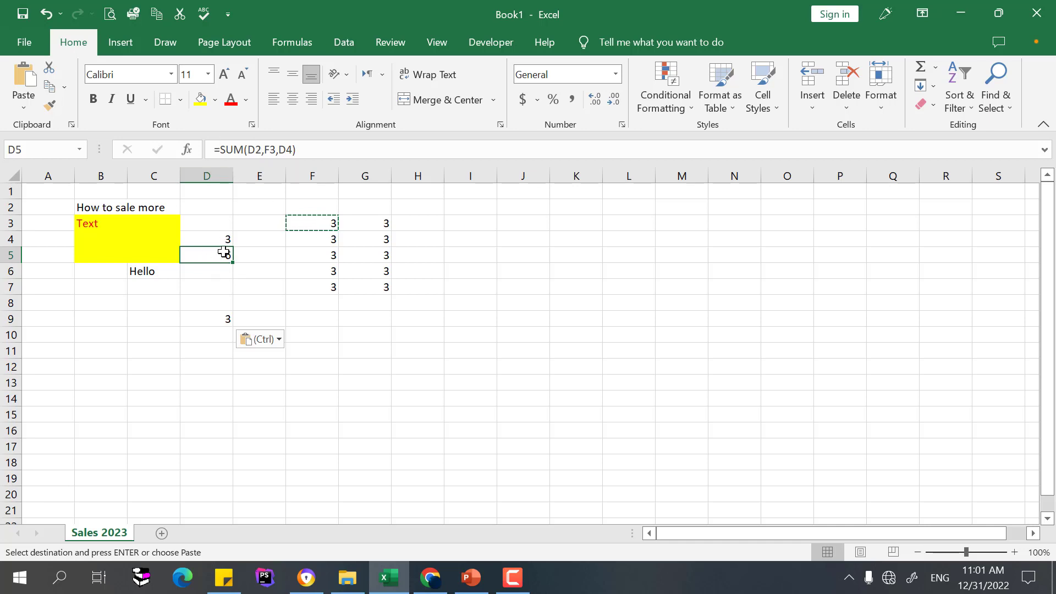
{"action": "right_click", "coordinate": [223, 253]}
{"action": "left_click", "coordinate": [265, 211]}
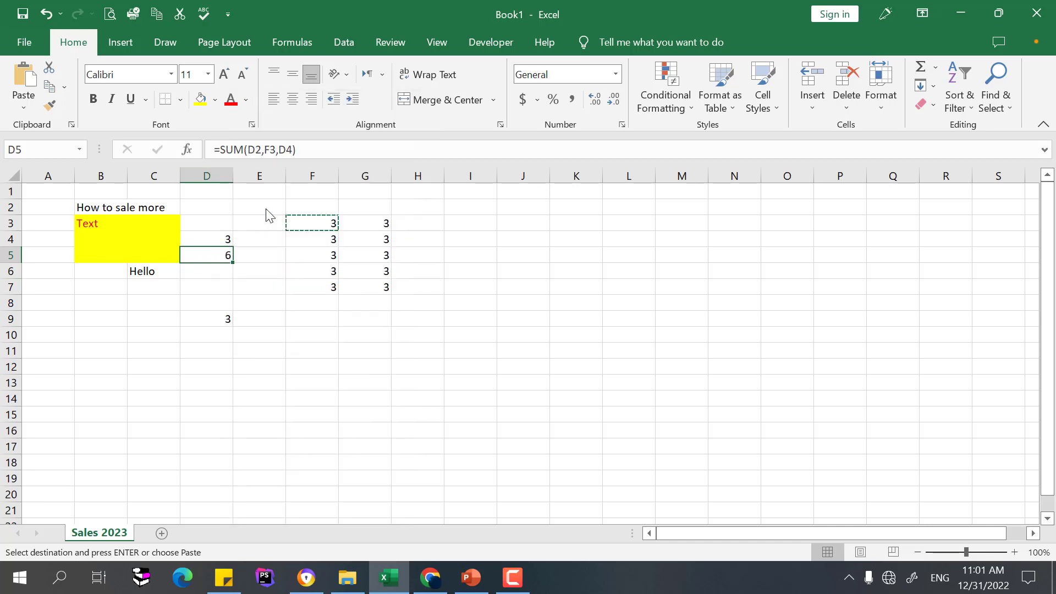
{"action": "left_click", "coordinate": [310, 300]}
{"action": "right_click", "coordinate": [322, 300]}
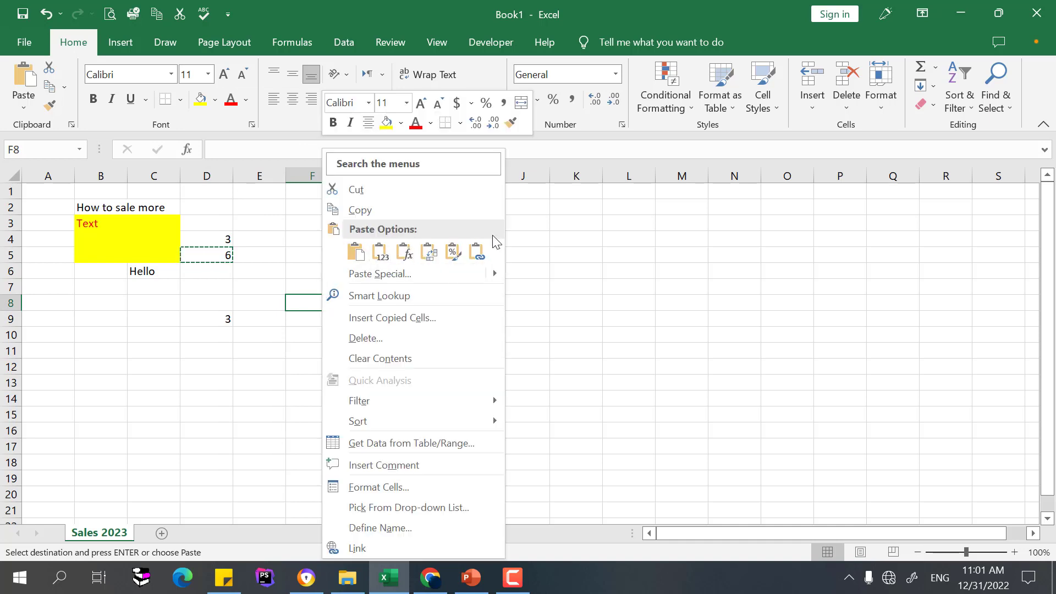
{"action": "left_click", "coordinate": [381, 254]}
Copy the SUM cell D5 and paste only its formula into cell G8.
{"action": "right_click", "coordinate": [214, 257]}
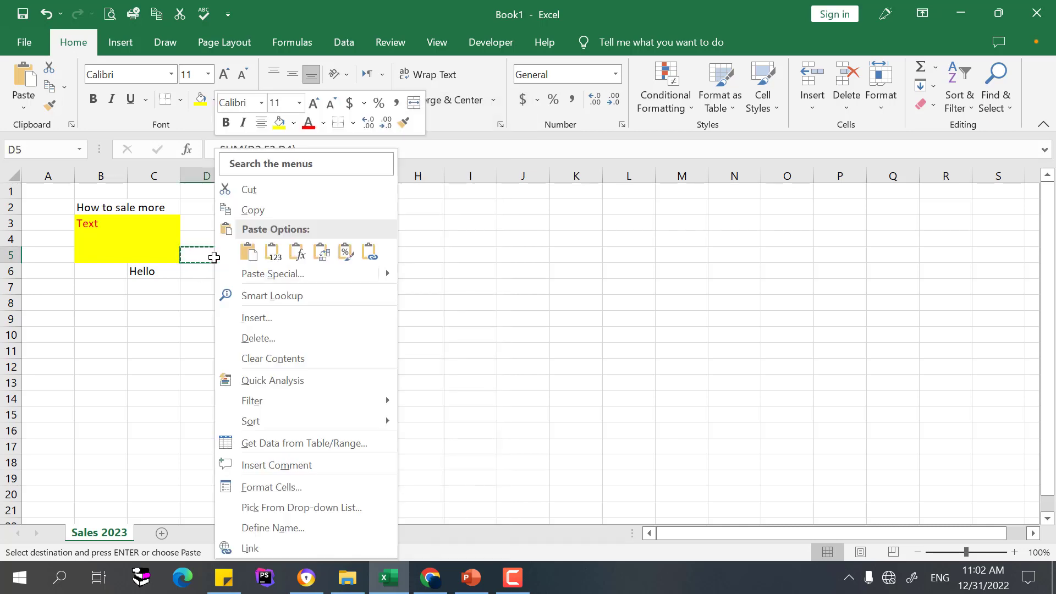
{"action": "left_click", "coordinate": [253, 211]}
{"action": "left_click", "coordinate": [370, 304]}
{"action": "right_click", "coordinate": [369, 306]}
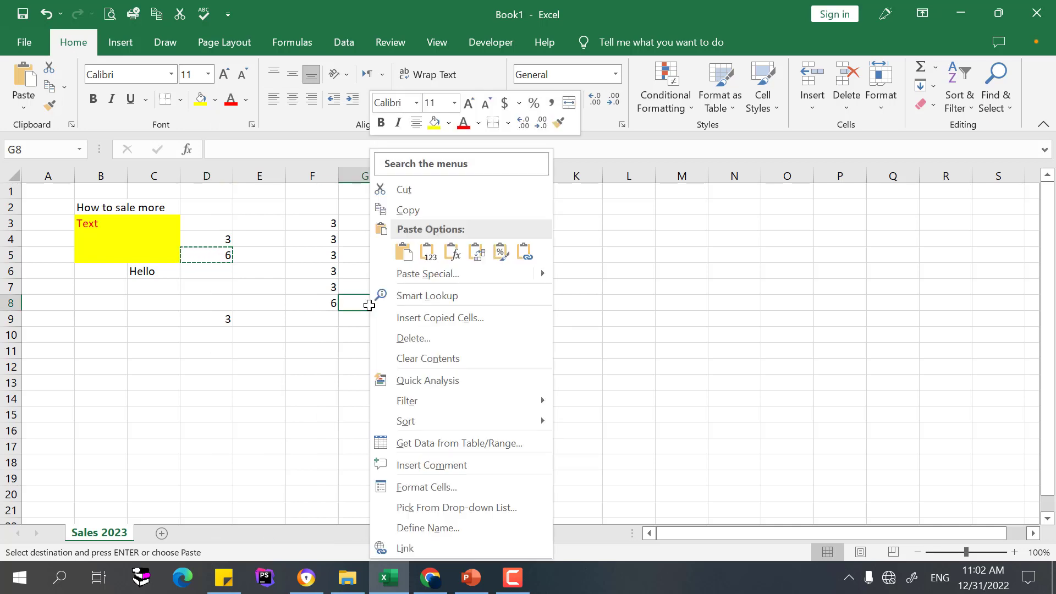
{"action": "left_click", "coordinate": [454, 254]}
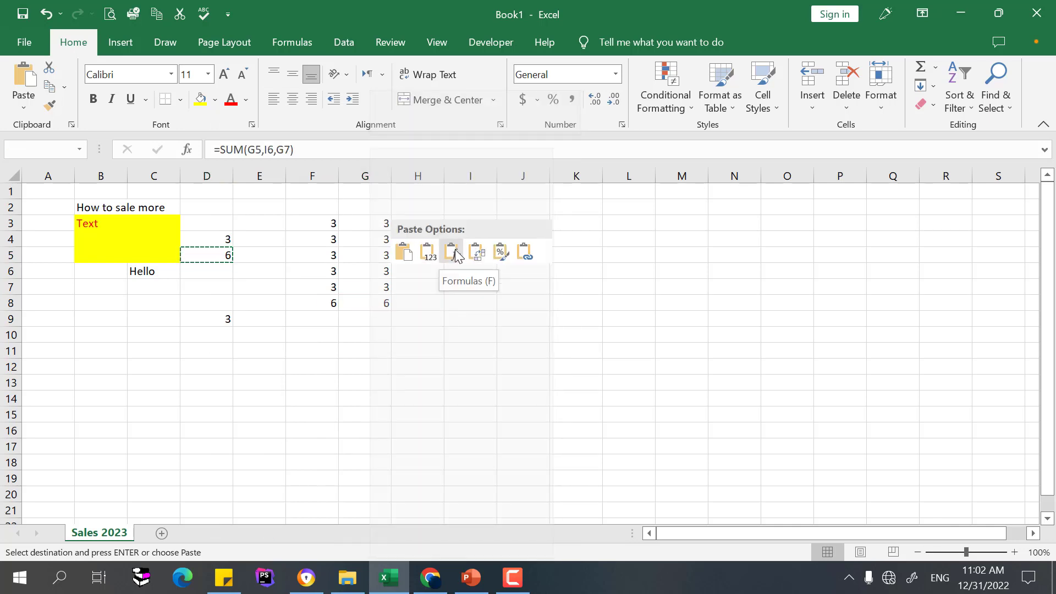
{"action": "left_click", "coordinate": [458, 256]}
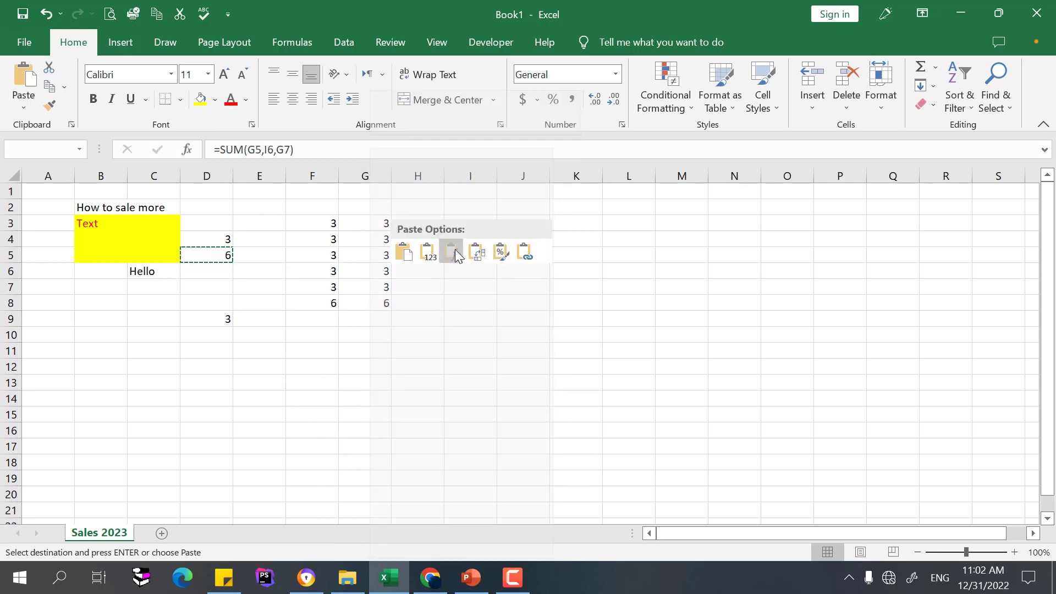
Compare the contents of cells G8 and F8 in edit mode without changing them.
{"action": "double_click", "coordinate": [380, 304]}
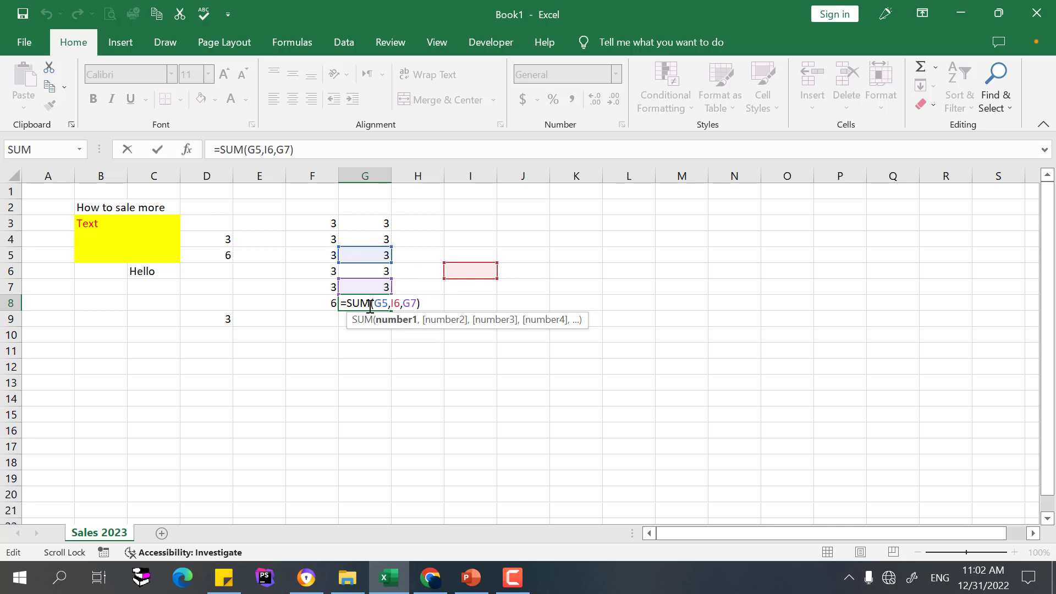
{"action": "key", "text": "Return"}
{"action": "left_click", "coordinate": [328, 304]}
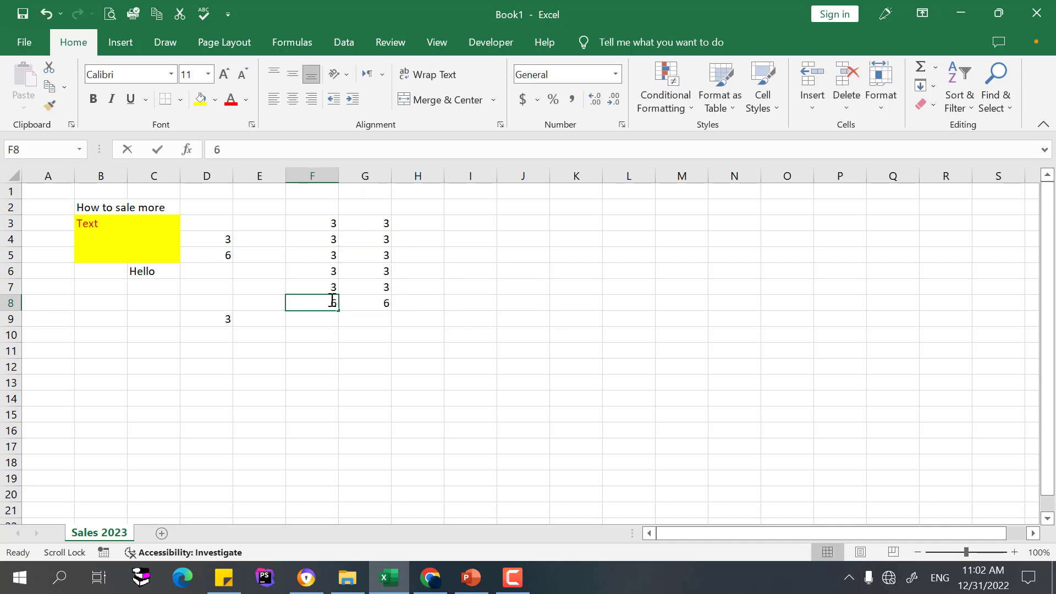
{"action": "double_click", "coordinate": [343, 301]}
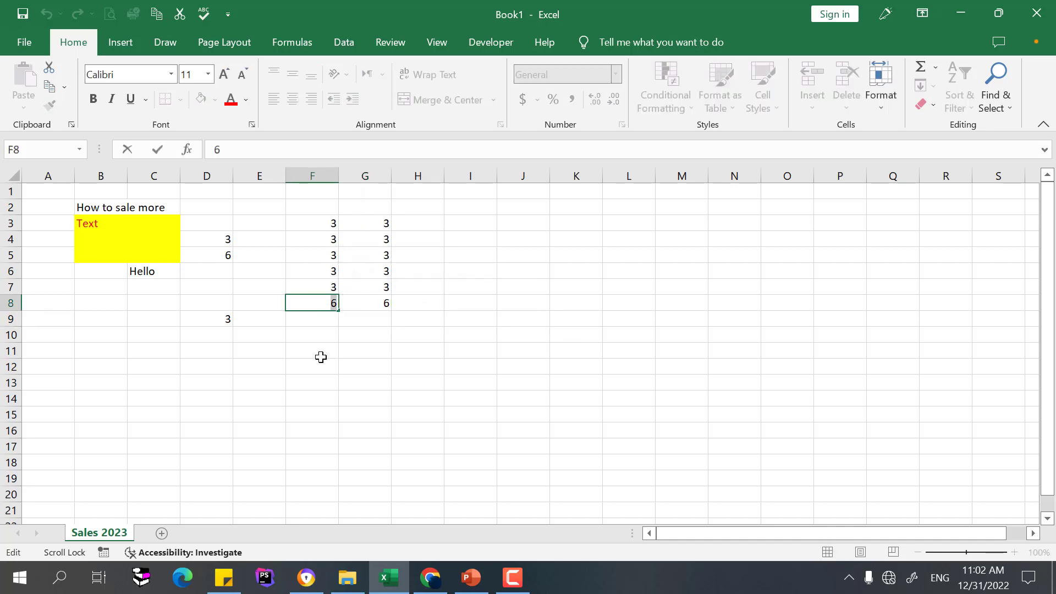
{"action": "left_click", "coordinate": [332, 318]}
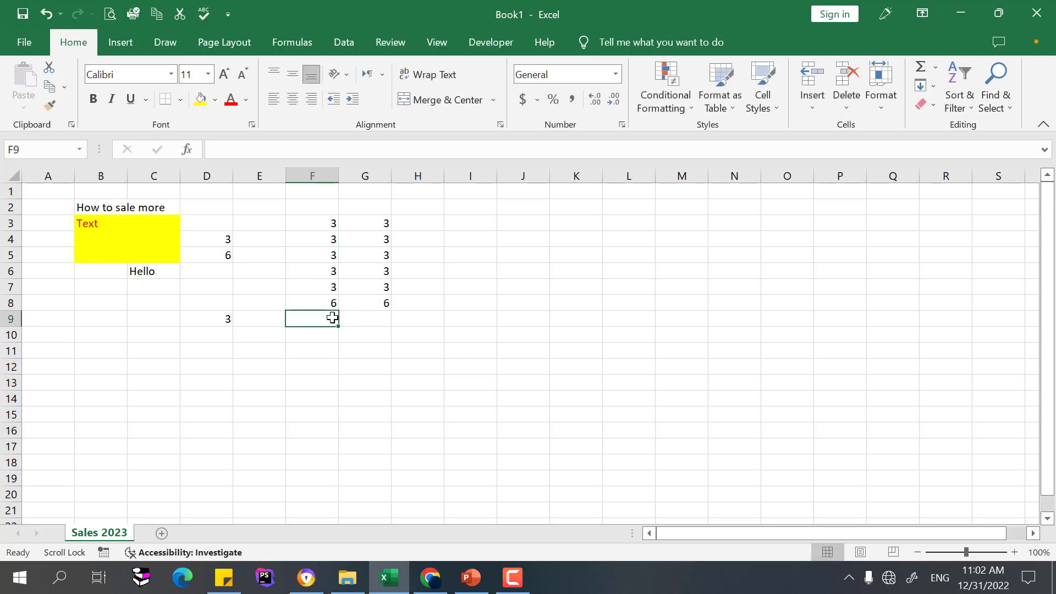